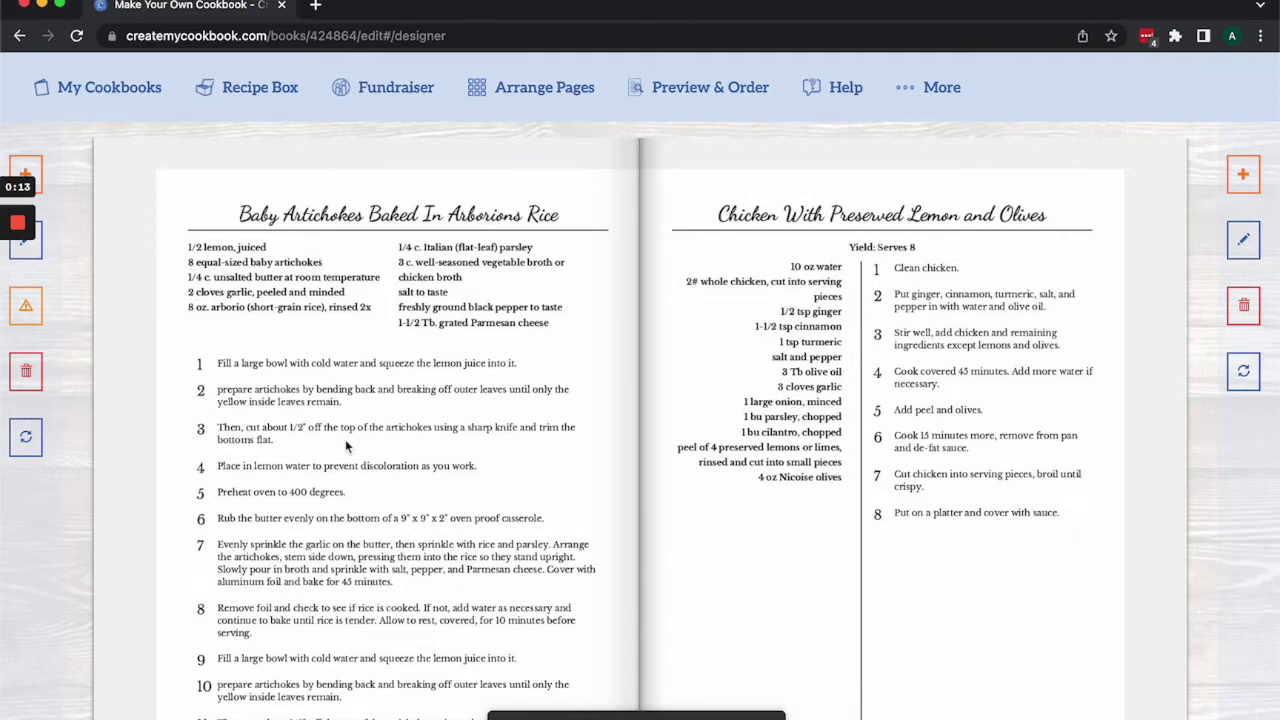
# Clear page 10's overflow warning by adding and saving a continued recipe page for the artichoke directions.
pyautogui.scroll(-1, 345, 439)
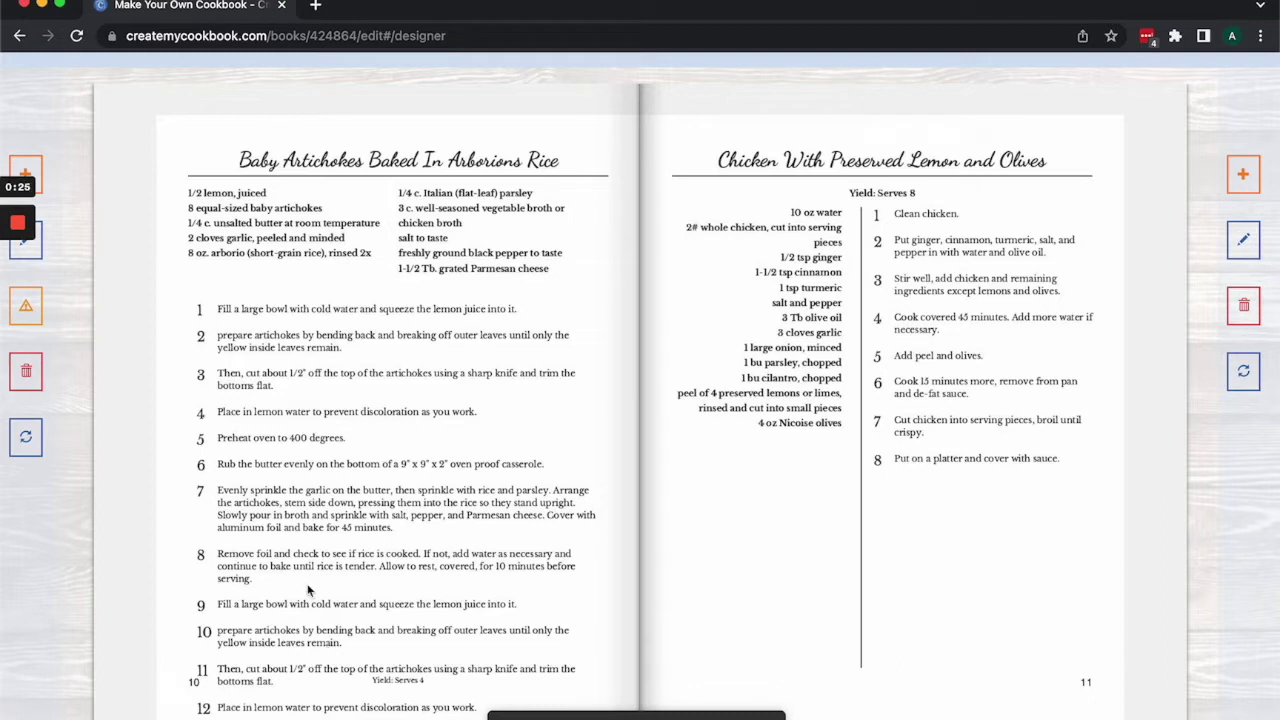
pyautogui.click(42, 316)
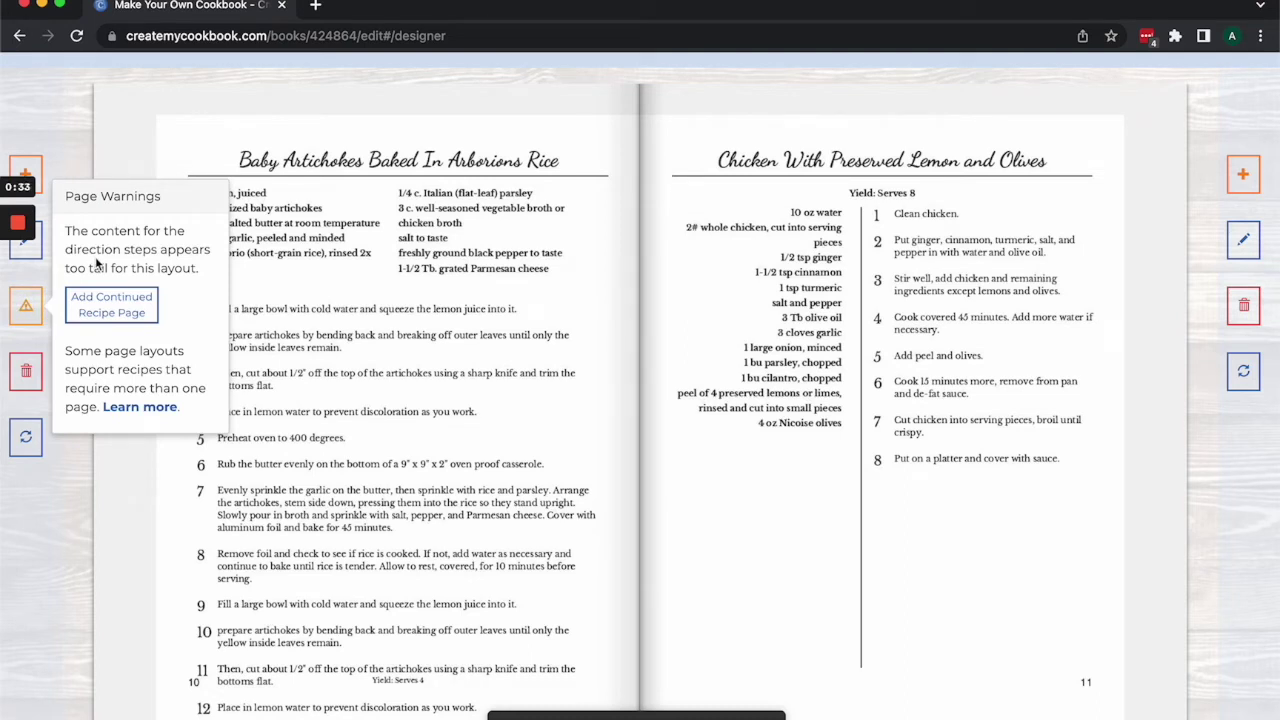
pyautogui.click(110, 310)
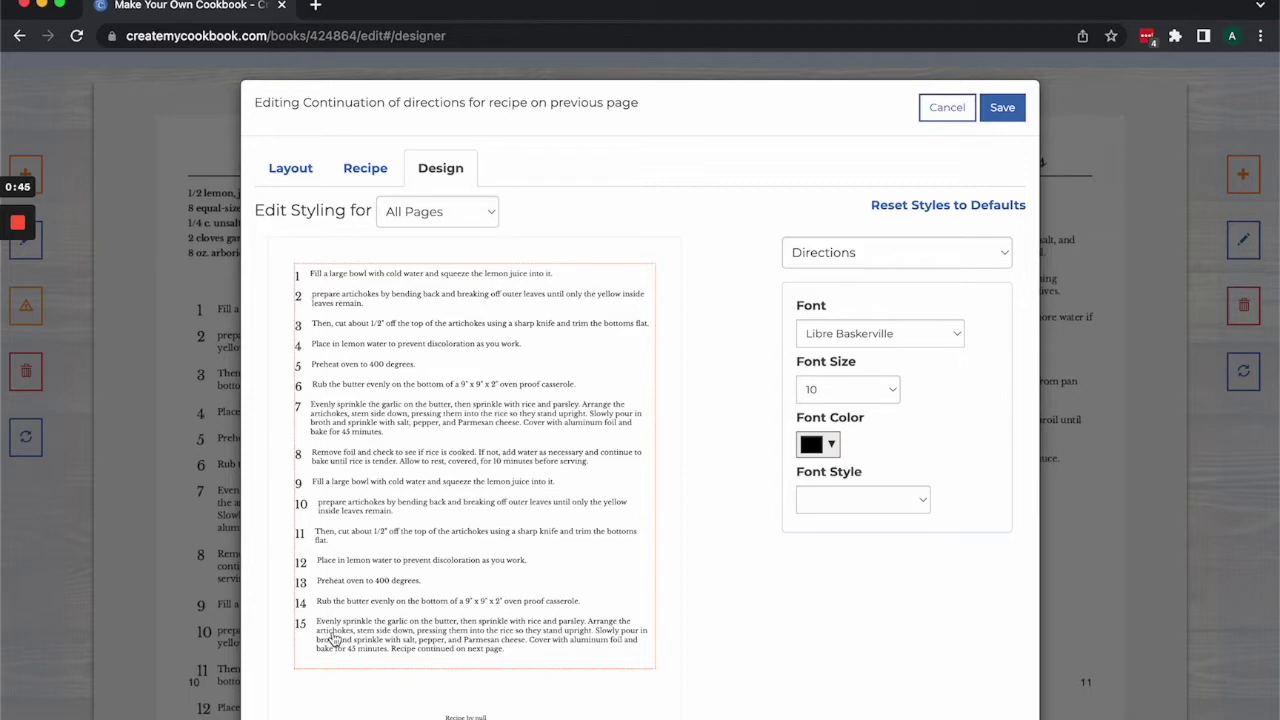
pyautogui.click(1006, 112)
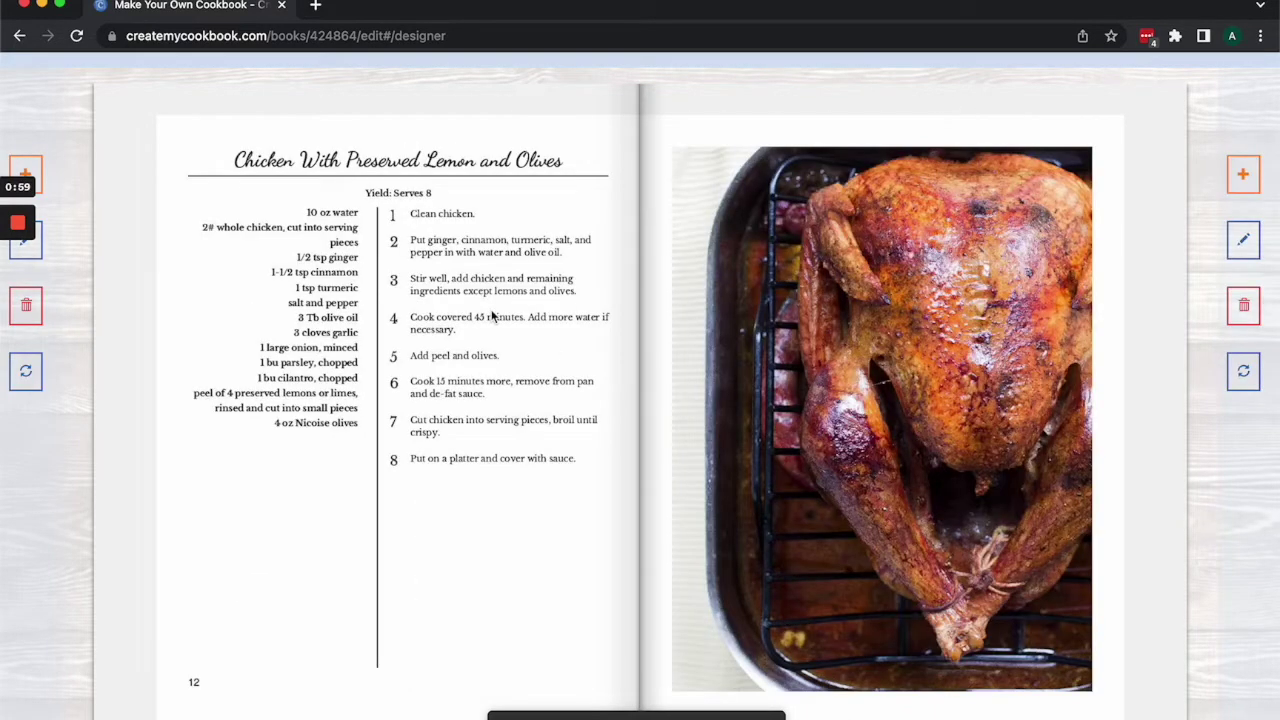
# Flip back from the pages 12–13 spread to the pages 10–11 artichoke spread.
pyautogui.click(492, 316)
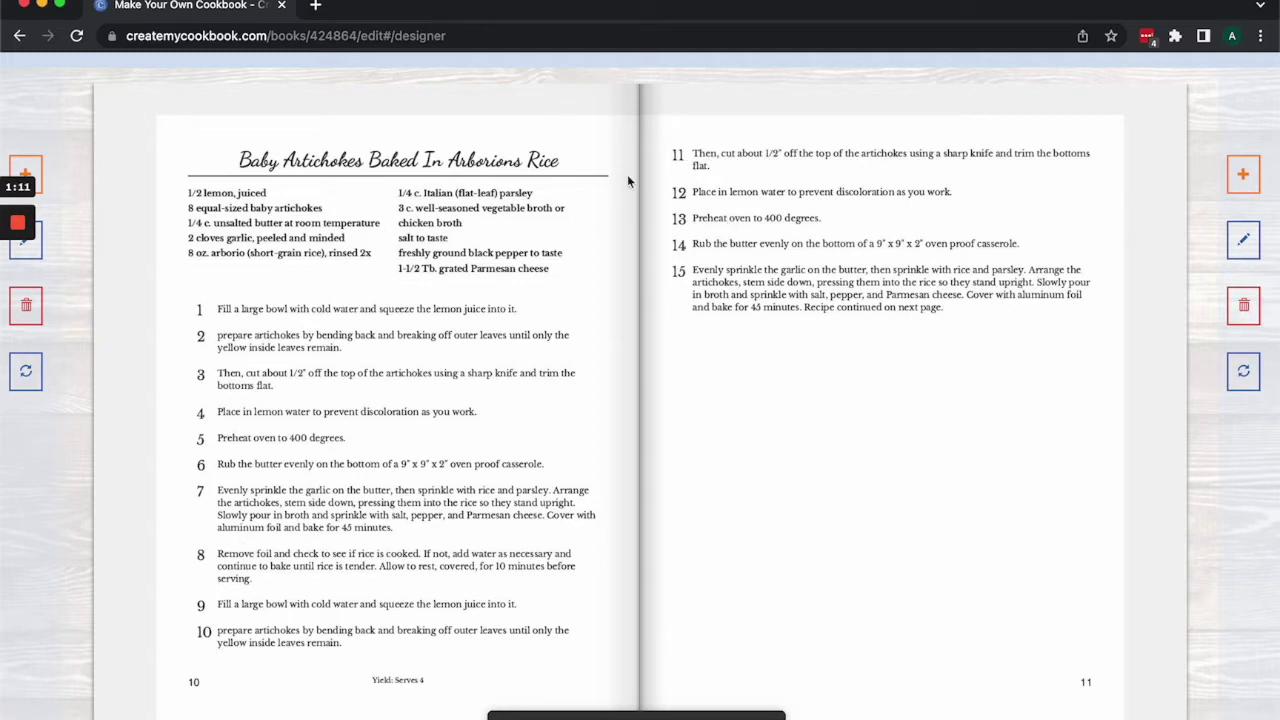
# Hide the Direction Step Number in the artichoke recipe's Design styling and save.
pyautogui.click(38, 233)
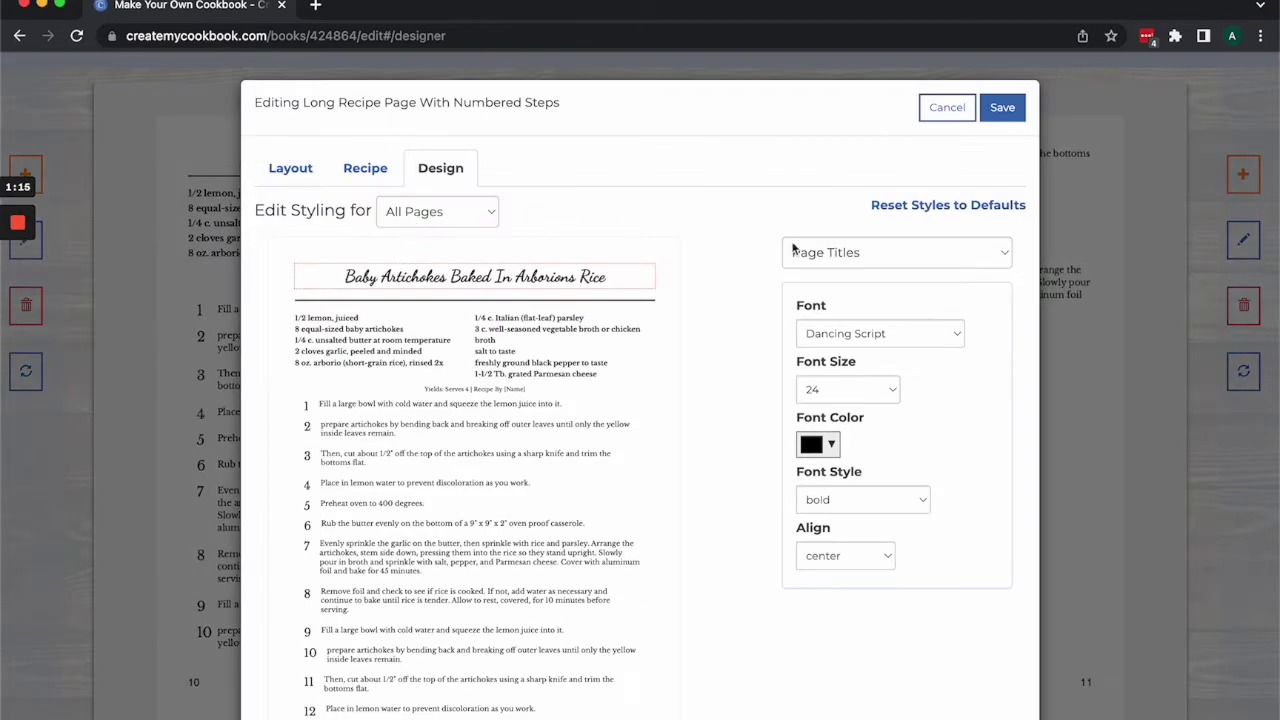
pyautogui.click(800, 252)
pyautogui.click(825, 355)
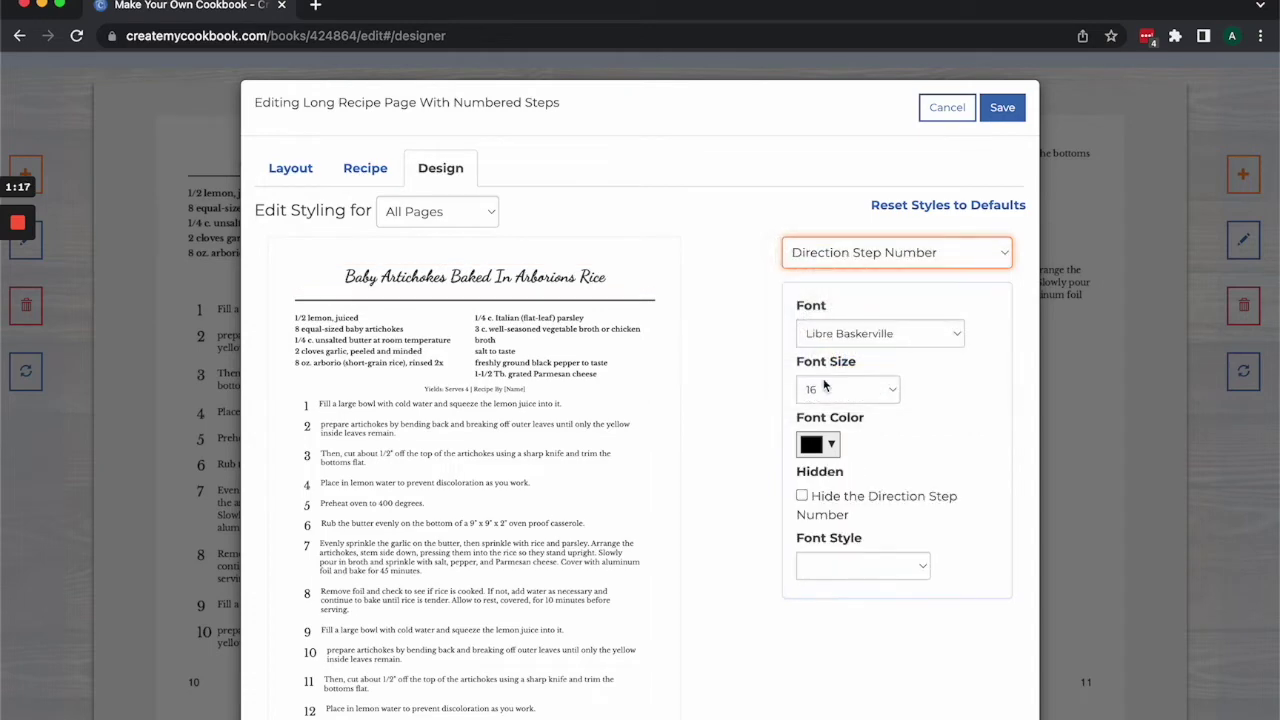
pyautogui.click(802, 497)
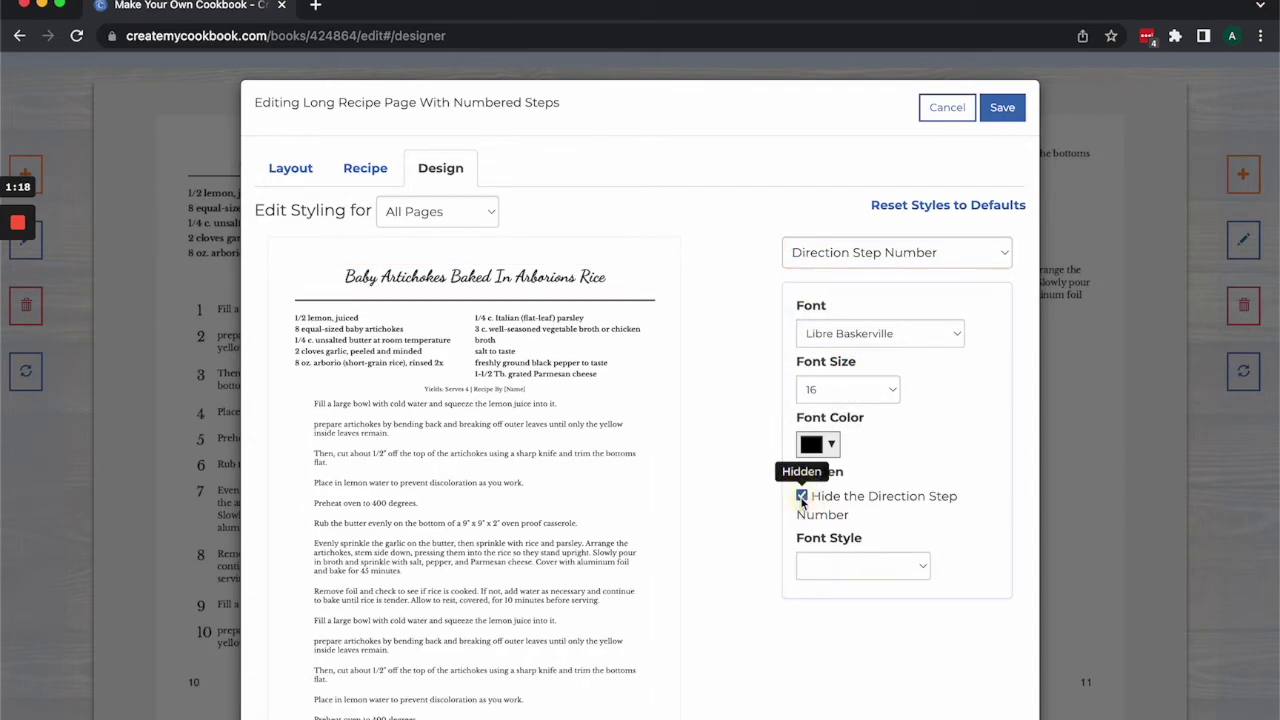
pyautogui.click(1002, 107)
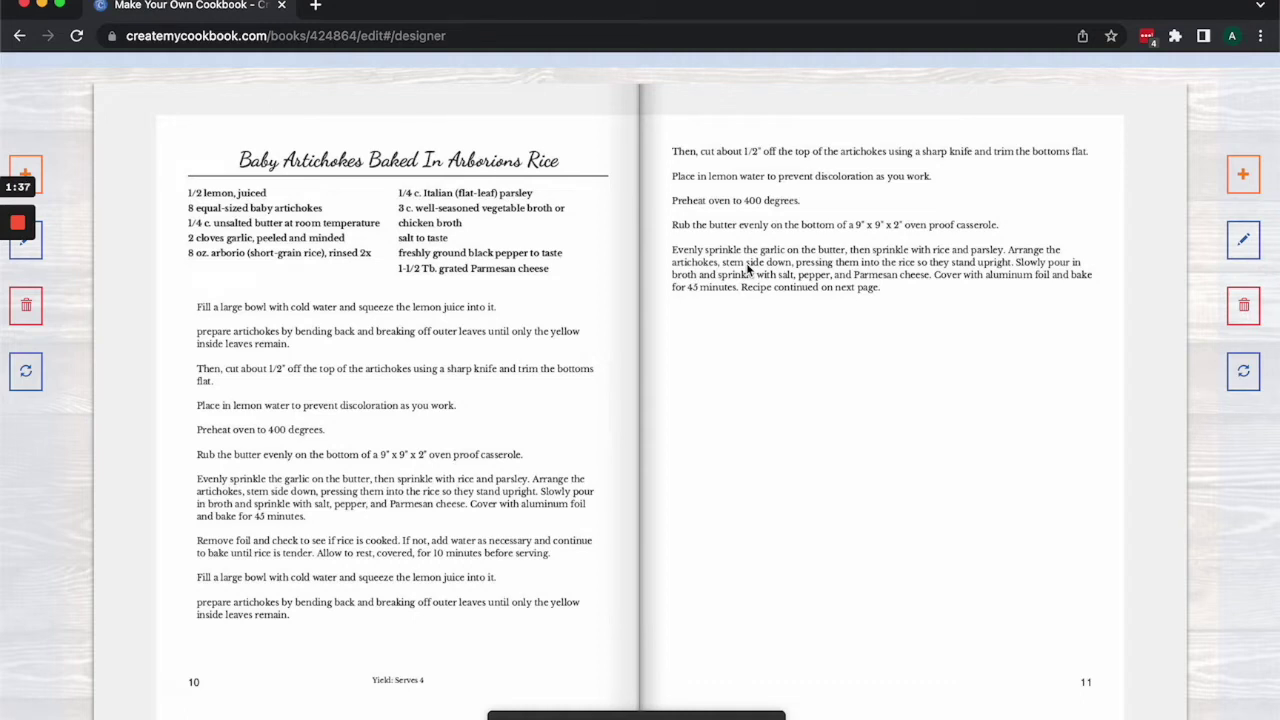
pyautogui.scroll(2, 879, 316)
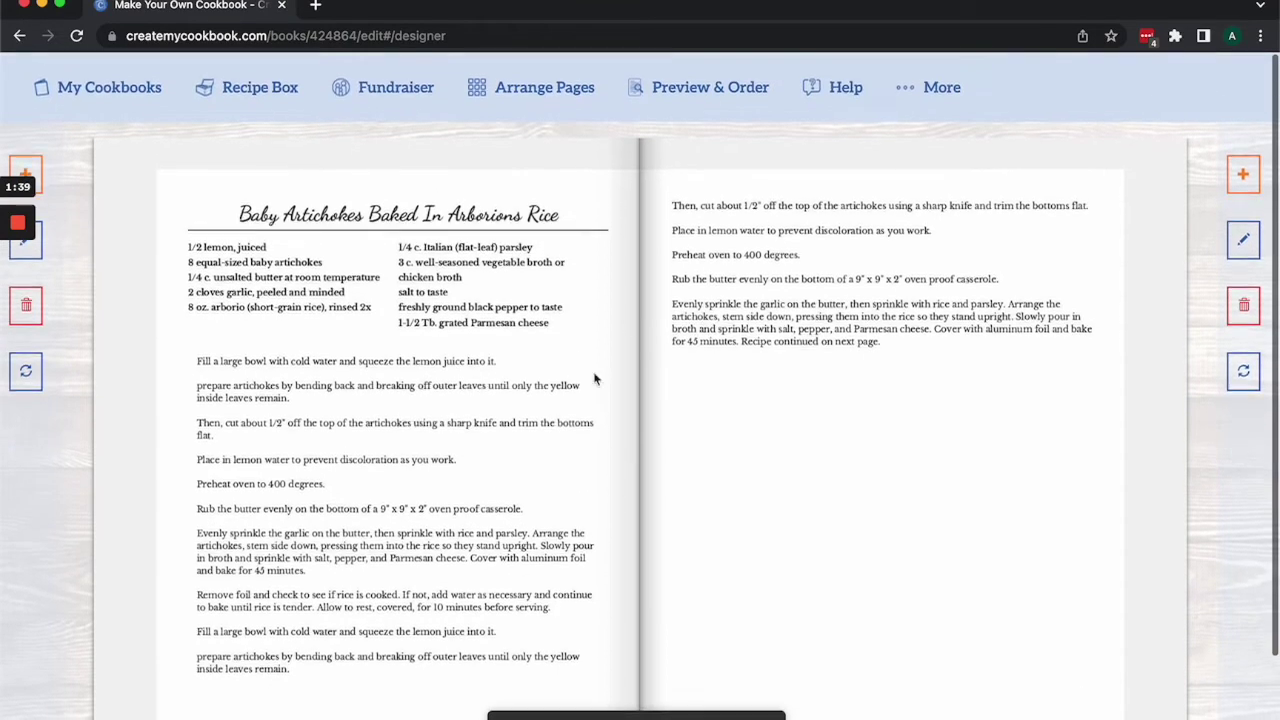
# In Arrange Pages, move the Chicken With Preserved Lemon page ahead of the artichoke continuation.
pyautogui.scroll(-1, 691, 397)
pyautogui.scroll(1, 630, 250)
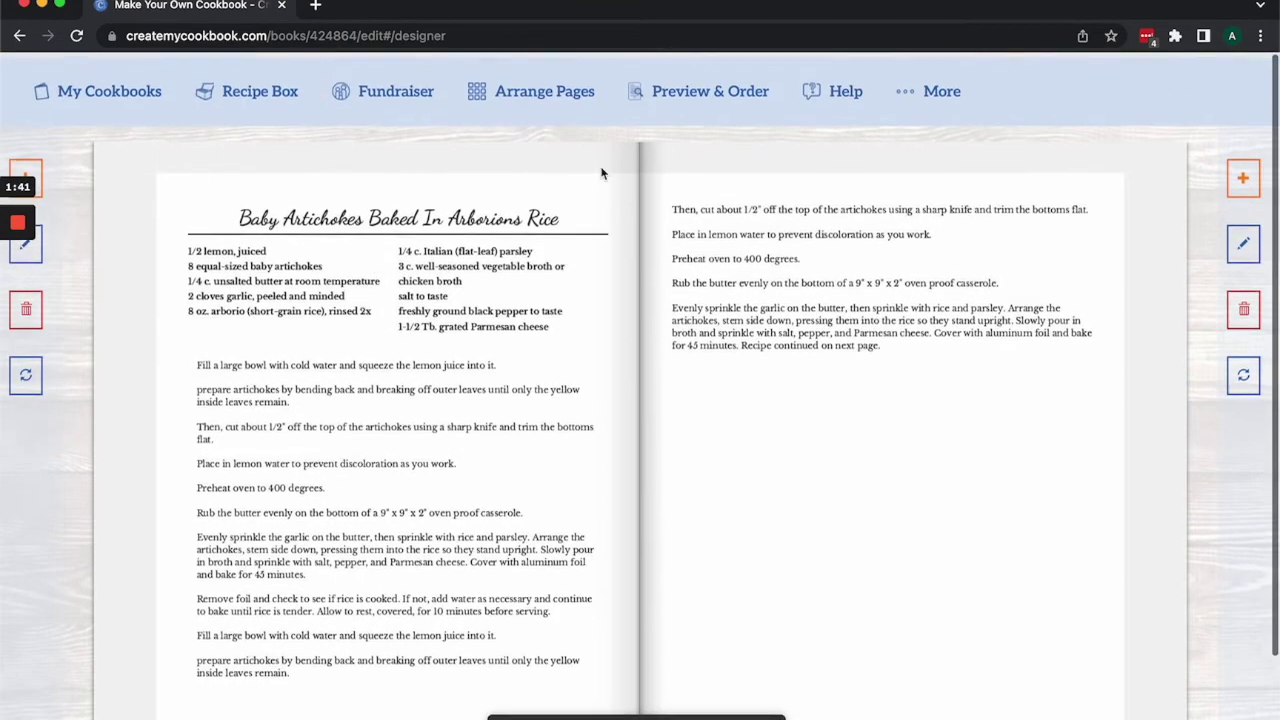
pyautogui.click(562, 87)
pyautogui.scroll(-1, 694, 383)
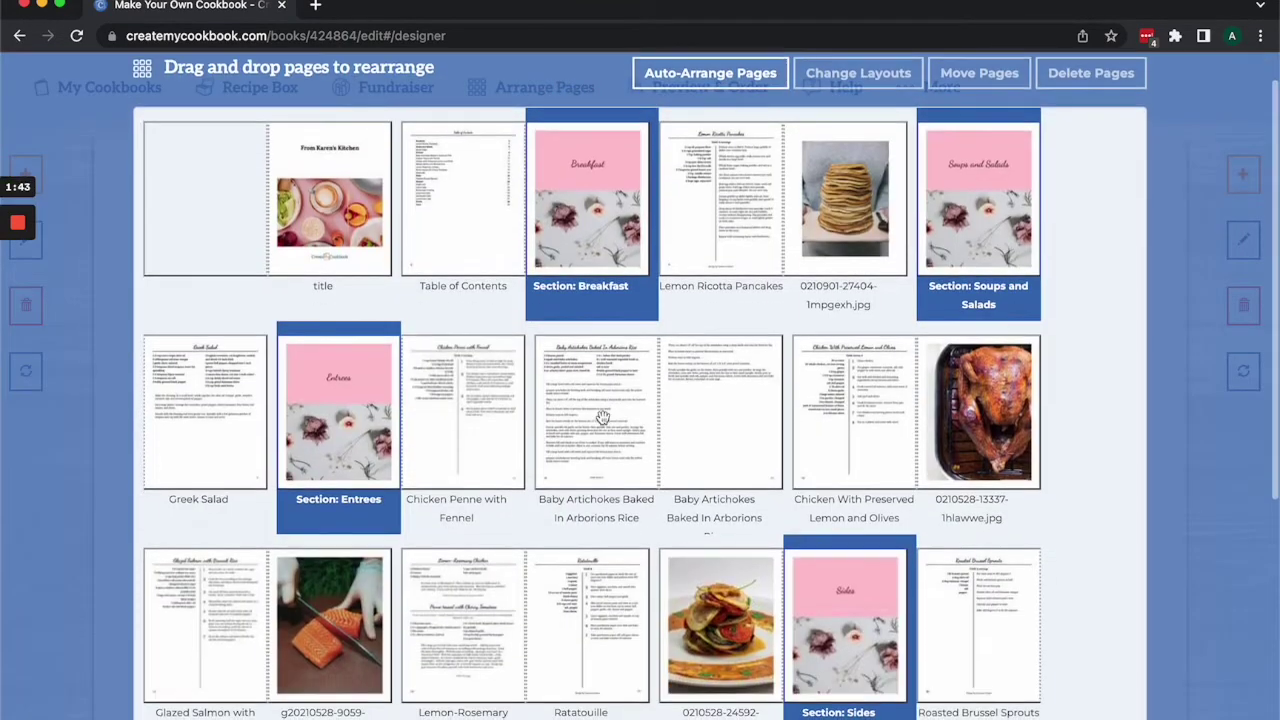
pyautogui.moveTo(836, 412); pyautogui.dragTo(708, 390)
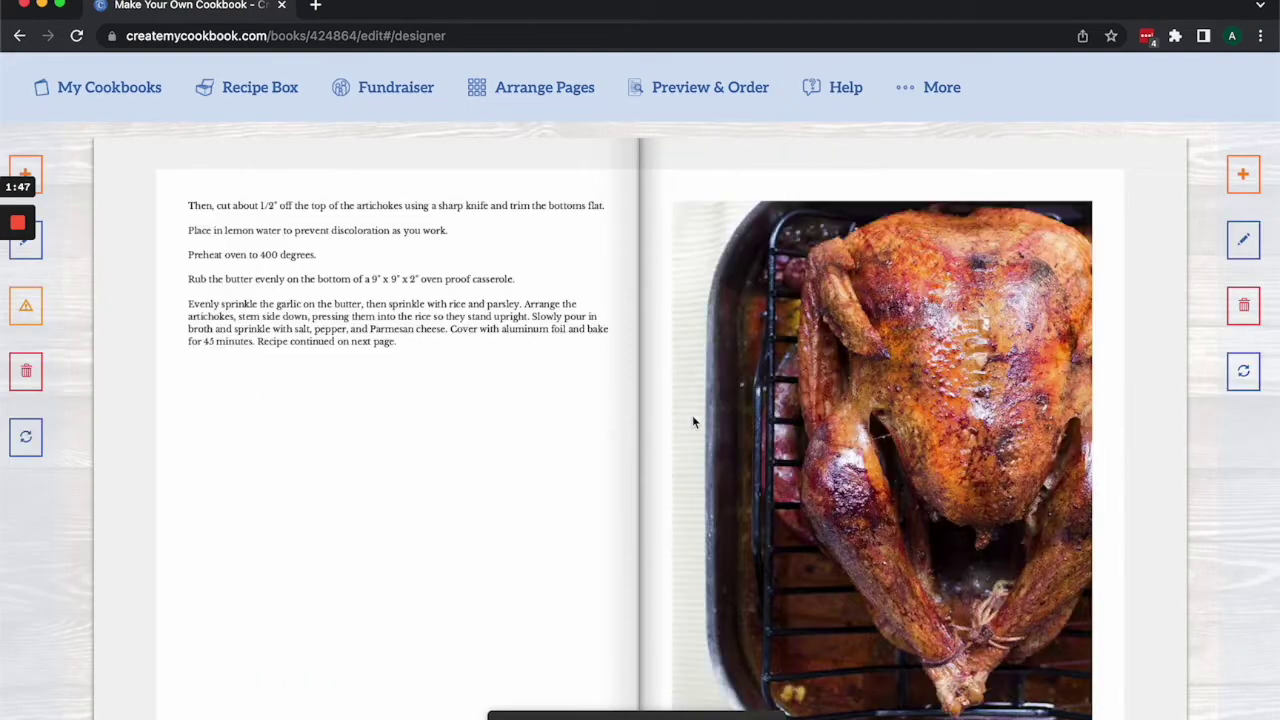
pyautogui.scroll(-1, 692, 422)
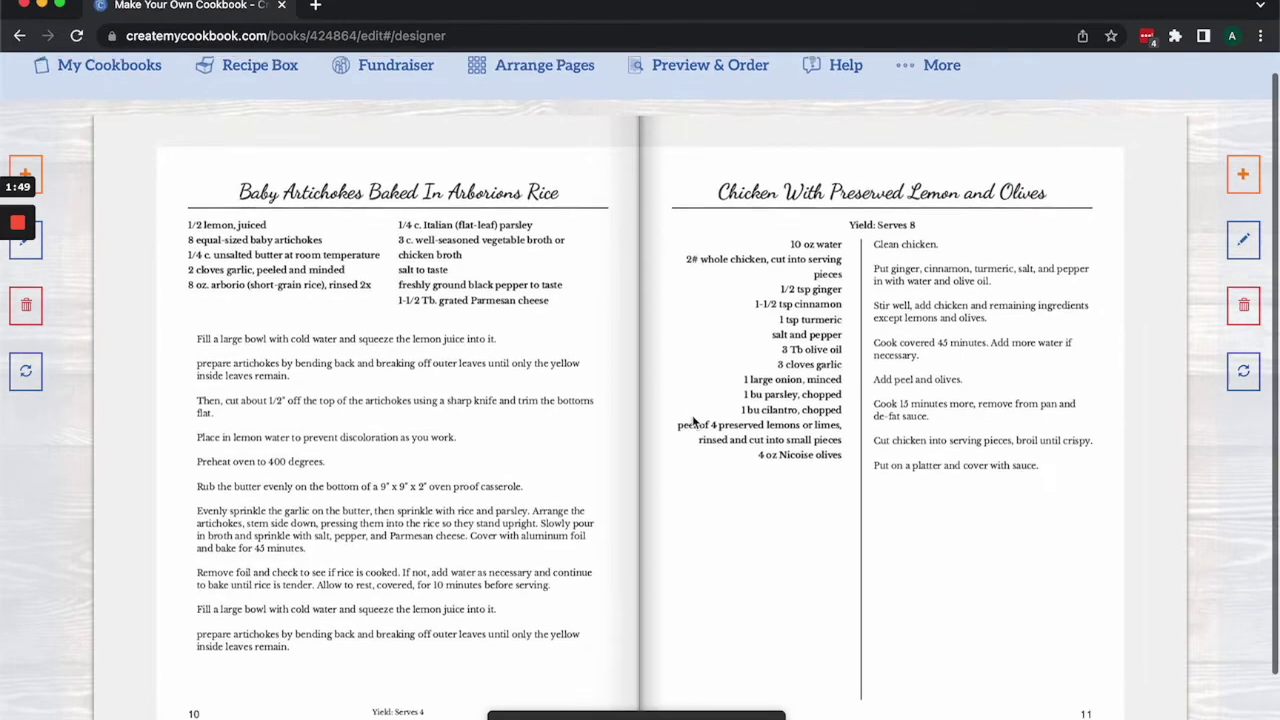
# Flip forward to the continued directions page and dismiss its warning note.
pyautogui.click(668, 428)
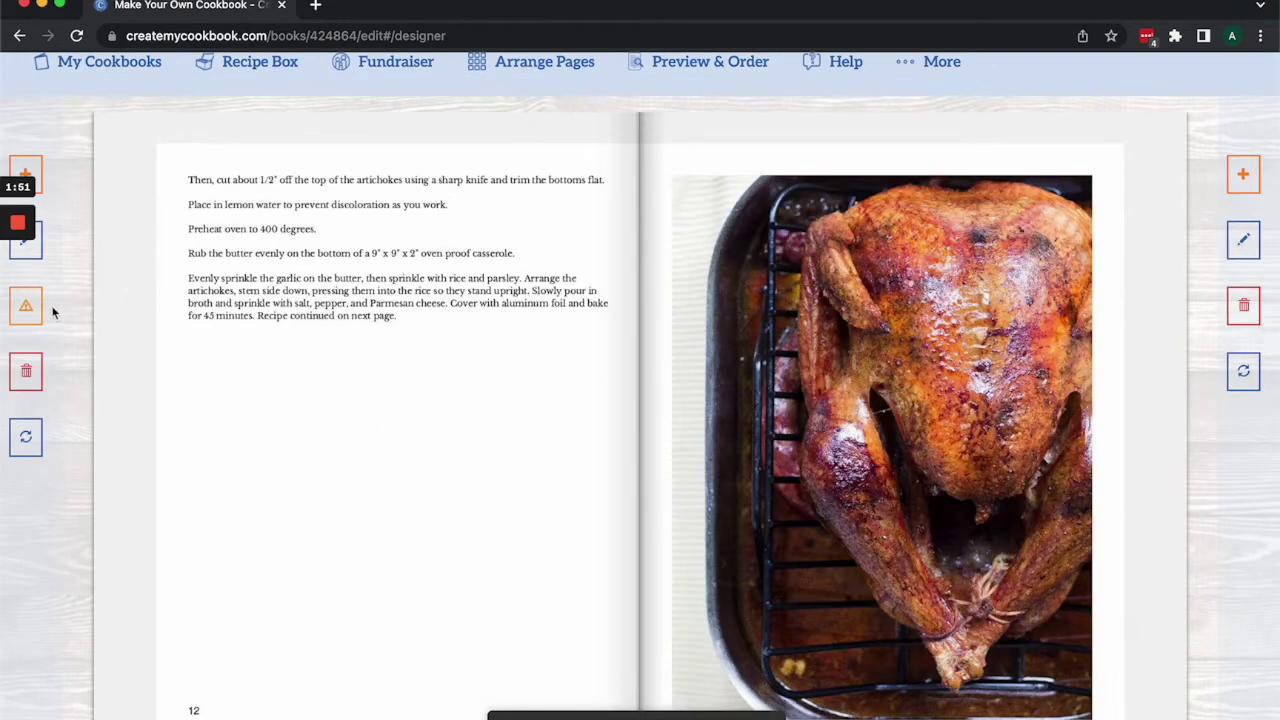
pyautogui.moveTo(52, 309)
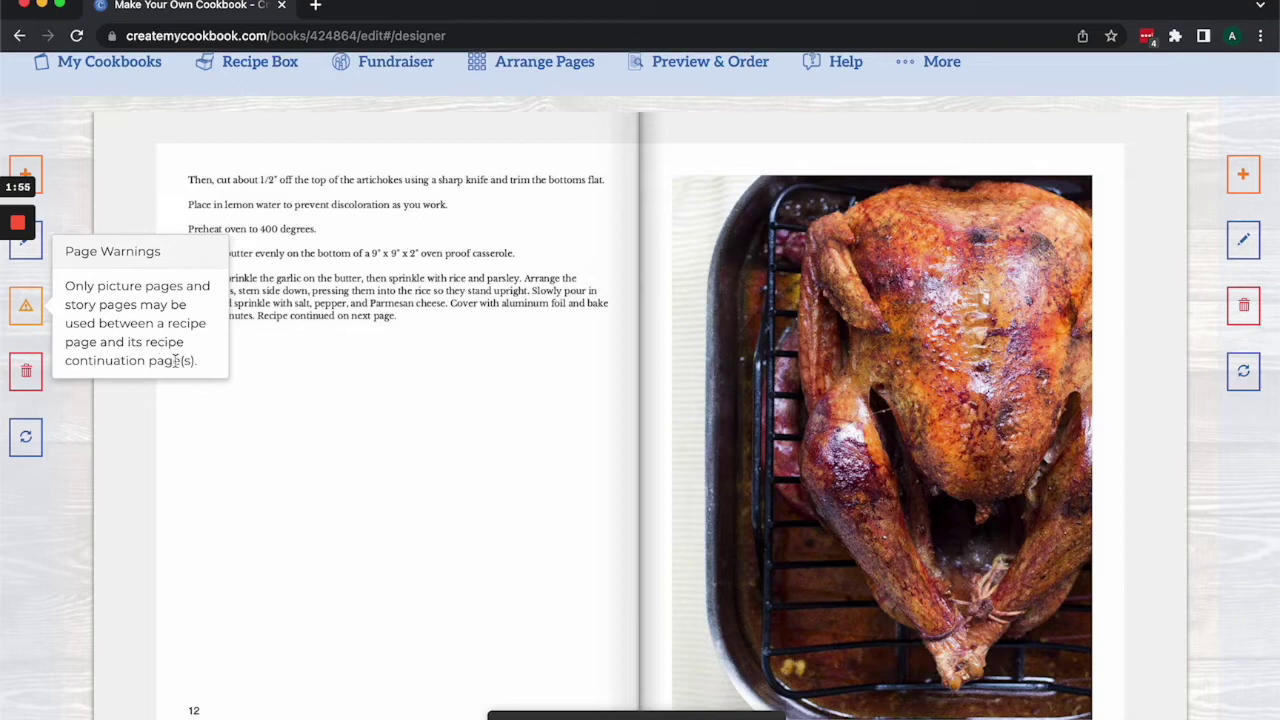
pyautogui.click(382, 490)
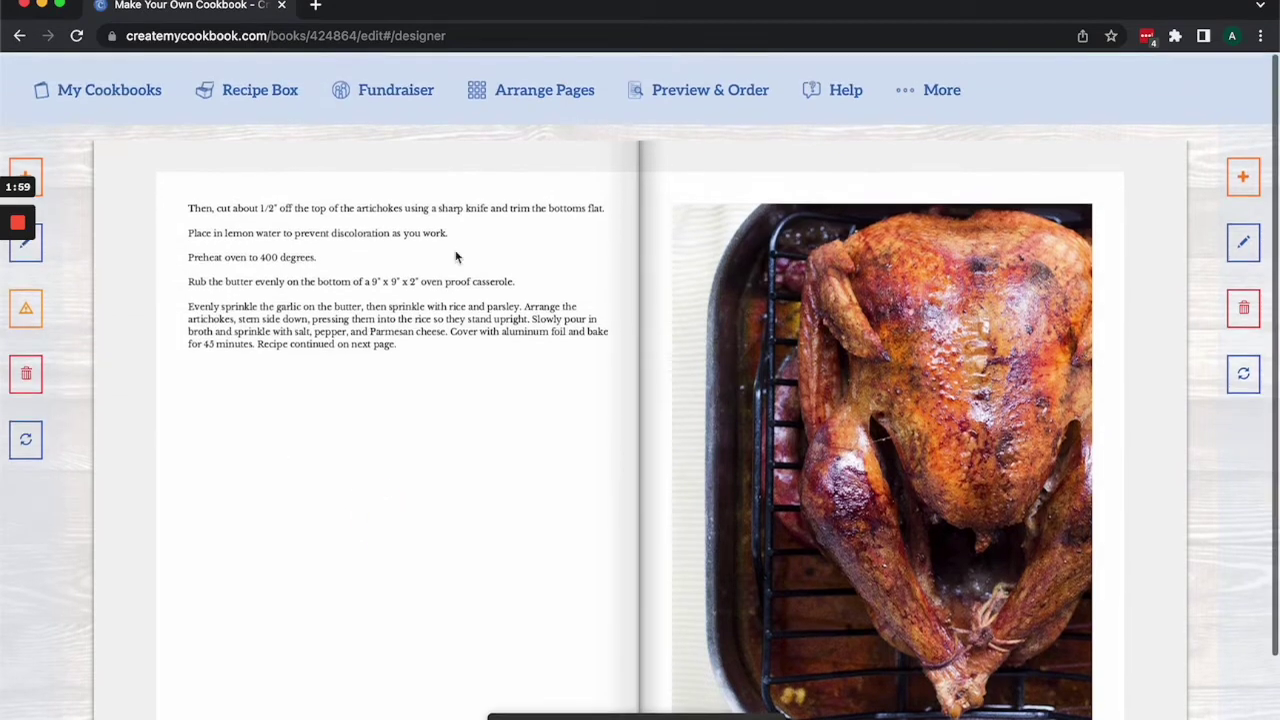
# Move the continuation back before Chicken and place the turkey photo right after Baby Artichokes.
pyautogui.click(515, 62)
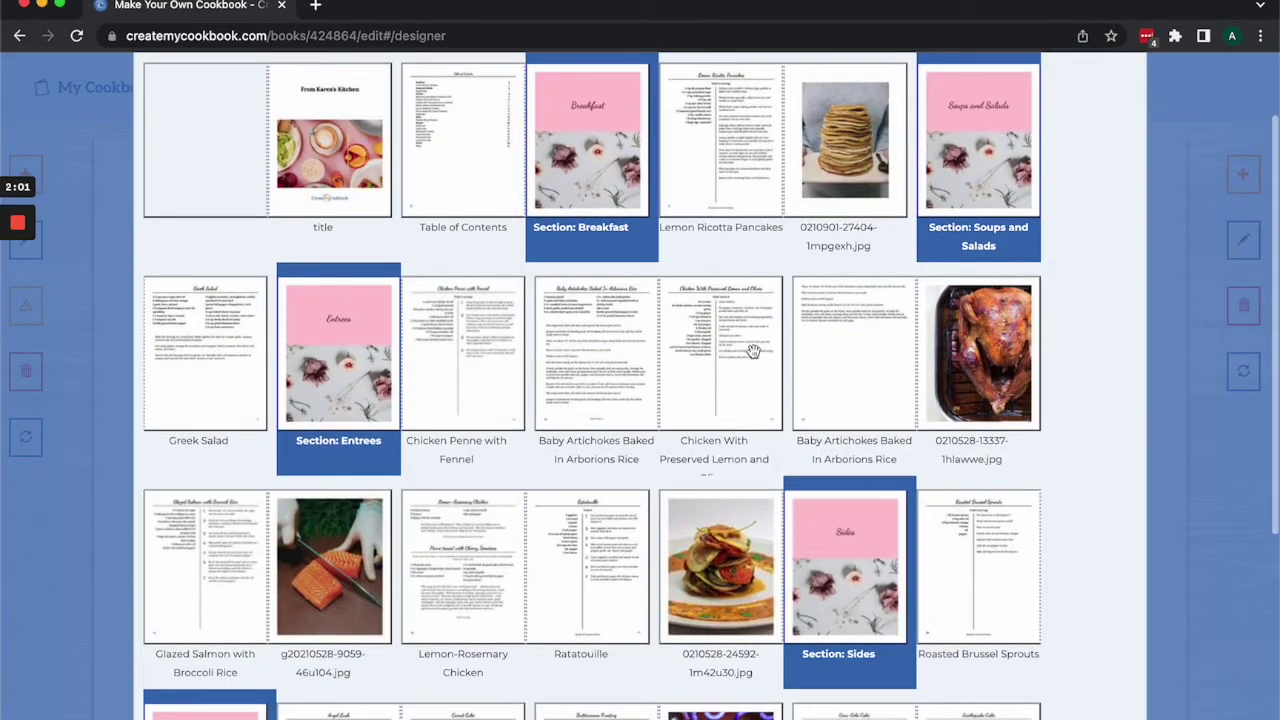
pyautogui.moveTo(843, 346); pyautogui.dragTo(737, 363)
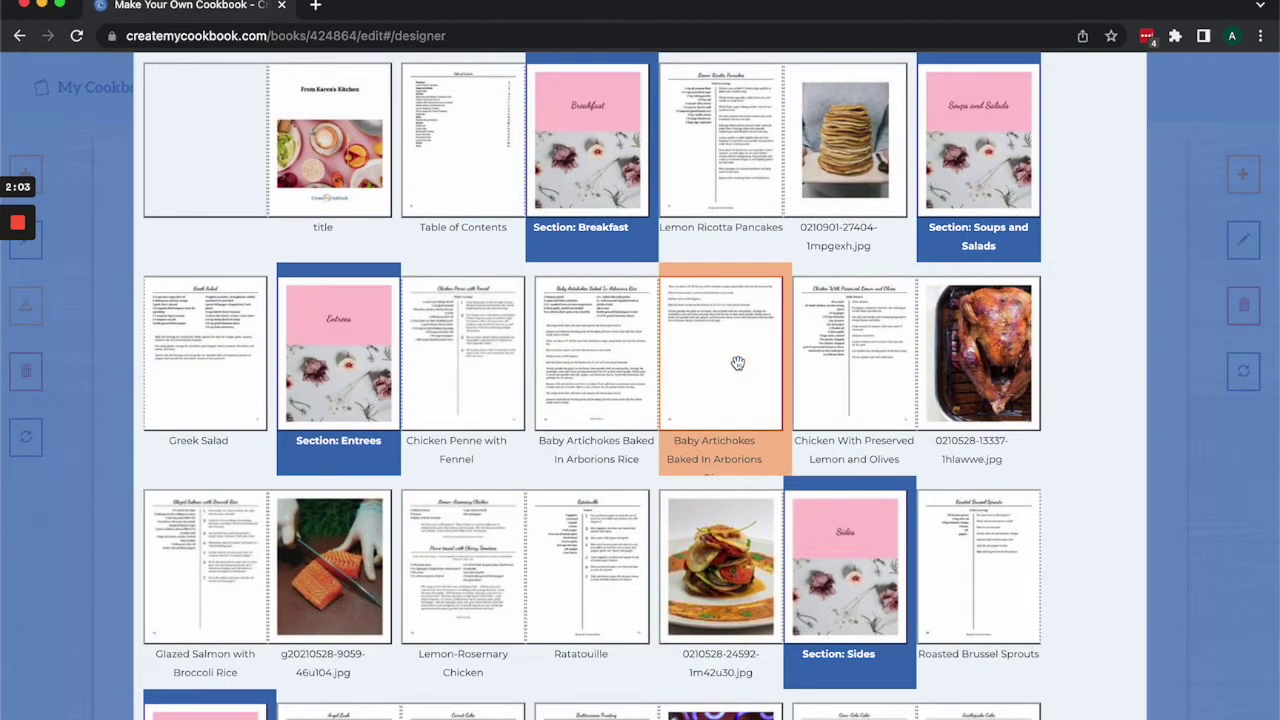
pyautogui.click(996, 343)
pyautogui.moveTo(1003, 342); pyautogui.dragTo(729, 349)
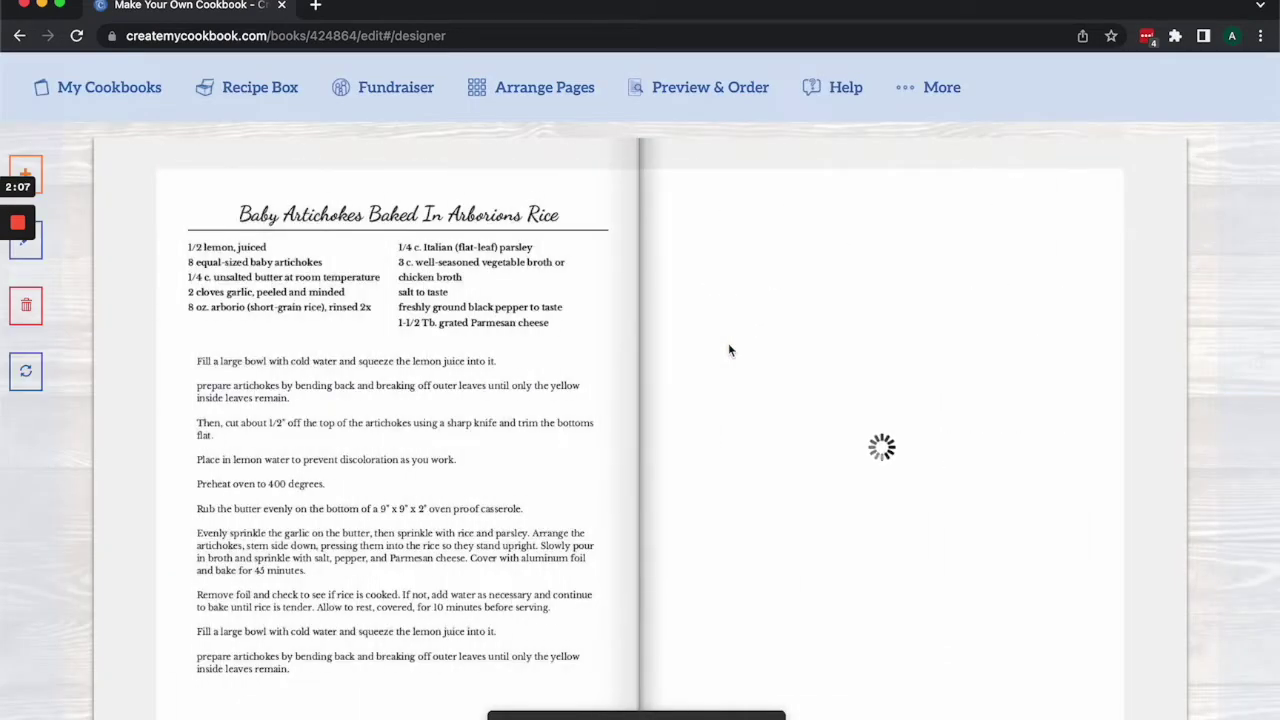
# Check the next spread, then return to the artichoke and turkey photo spread.
pyautogui.click(728, 350)
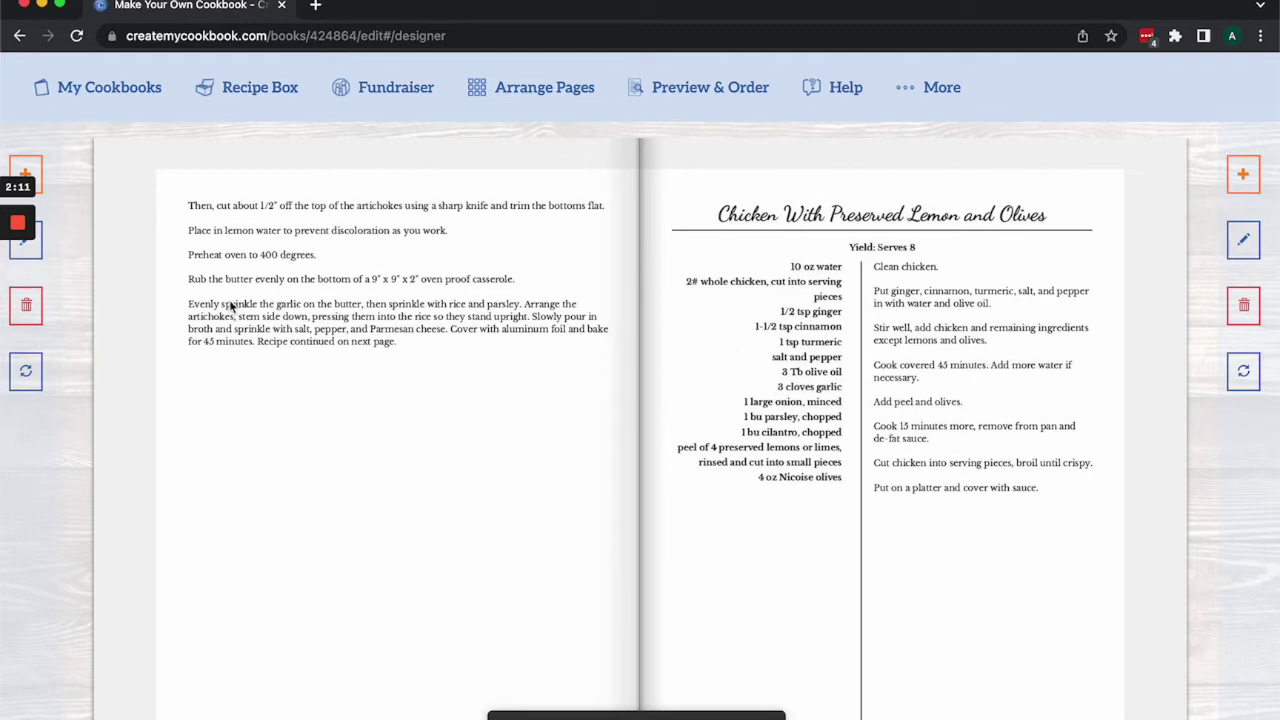
pyautogui.click(230, 306)
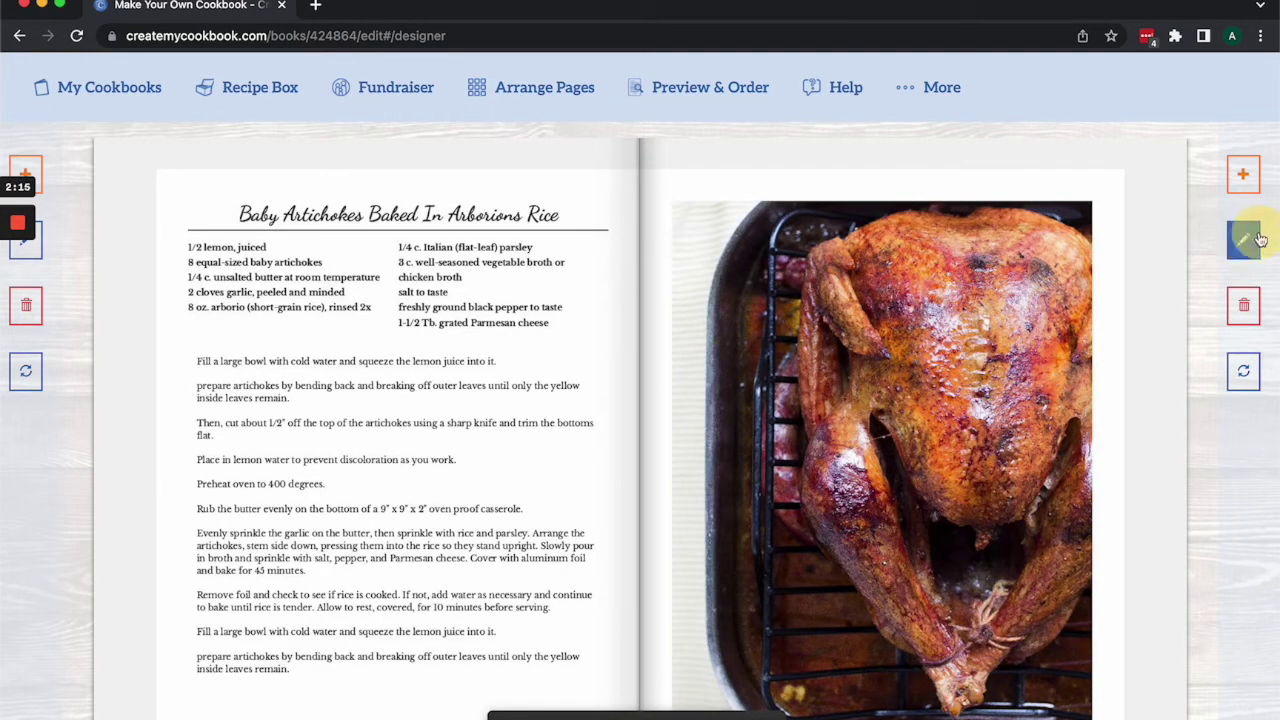
pyautogui.click(1247, 238)
# Change the turkey photo page's page type to a Story page.
pyautogui.click(288, 170)
pyautogui.click(364, 264)
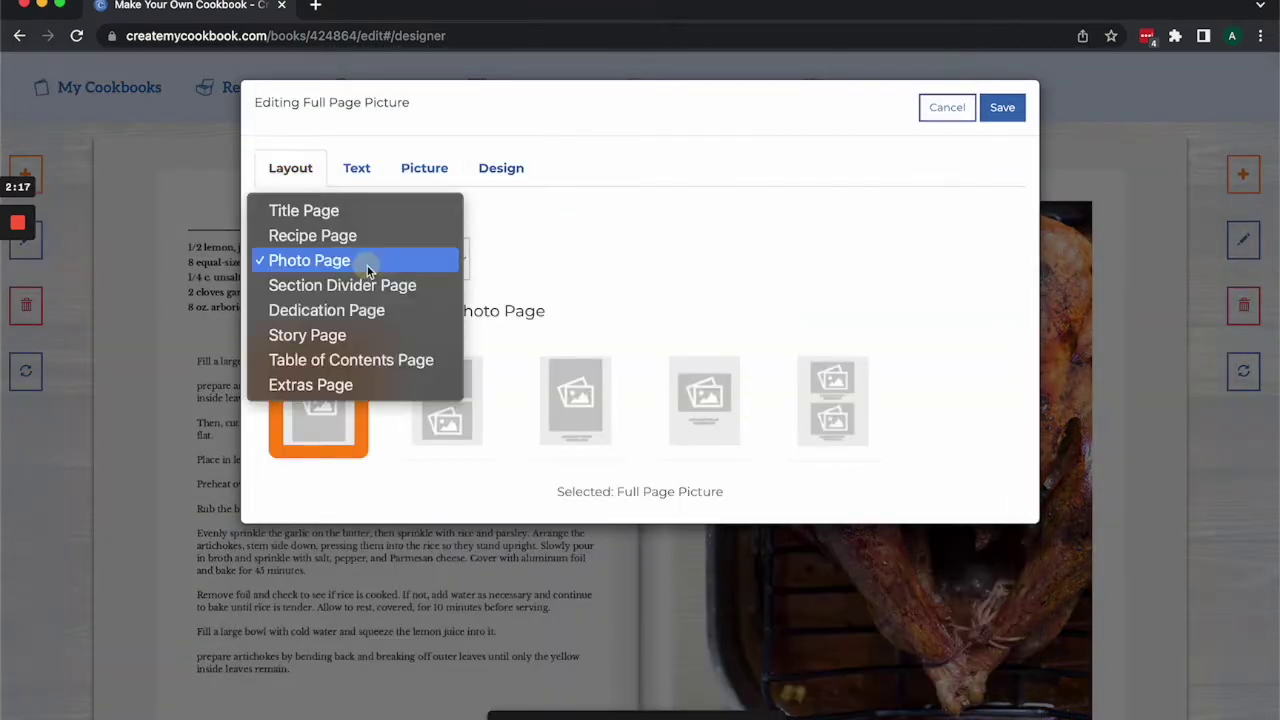
pyautogui.click(366, 330)
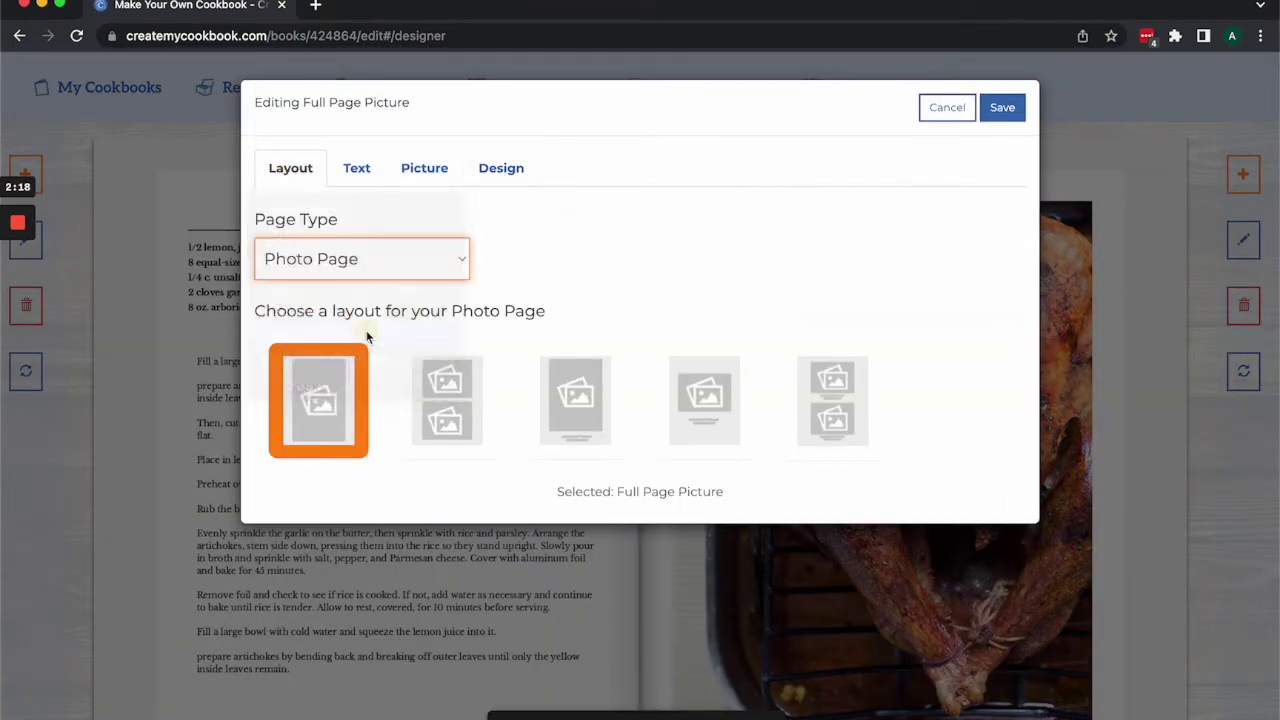
# Give the story the title 'Story' and text 'Here's my story', save, and move to the next spread.
pyautogui.click(357, 168)
pyautogui.click(393, 229)
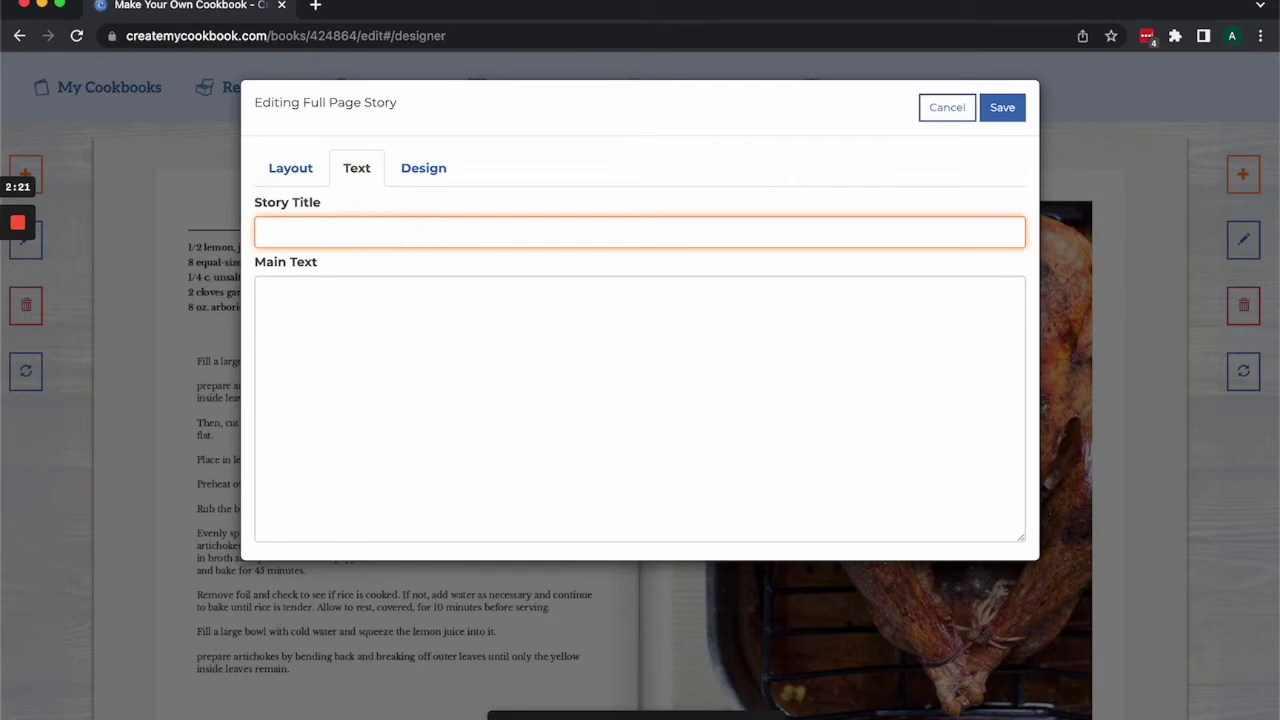
pyautogui.write('Story')
pyautogui.press('Tab')
pyautogui.write("Here's my story")
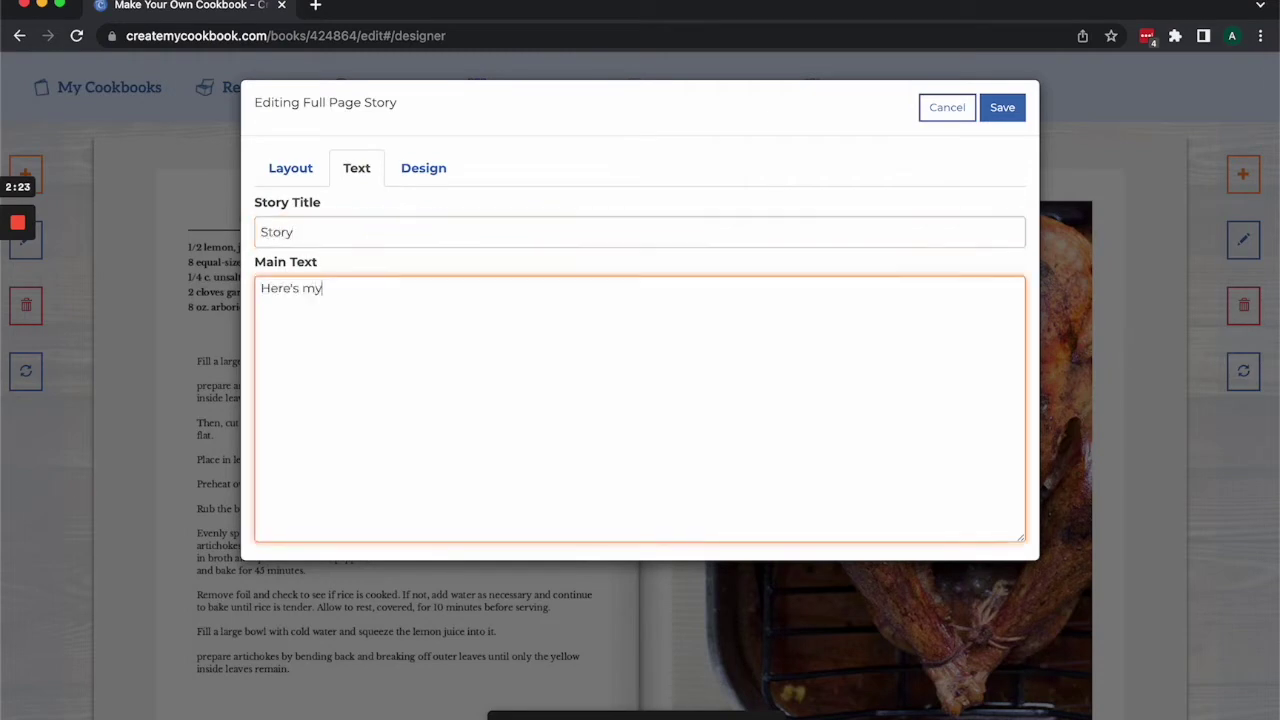
pyautogui.click(1000, 108)
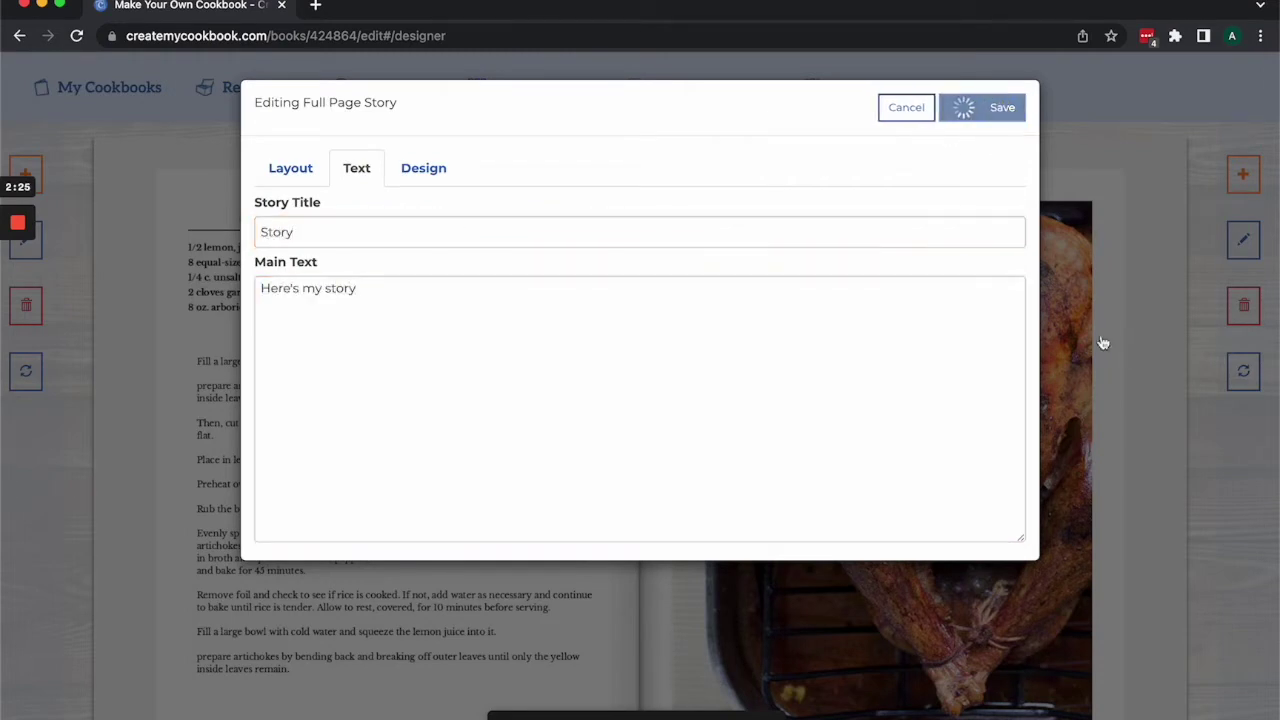
pyautogui.click(1021, 462)
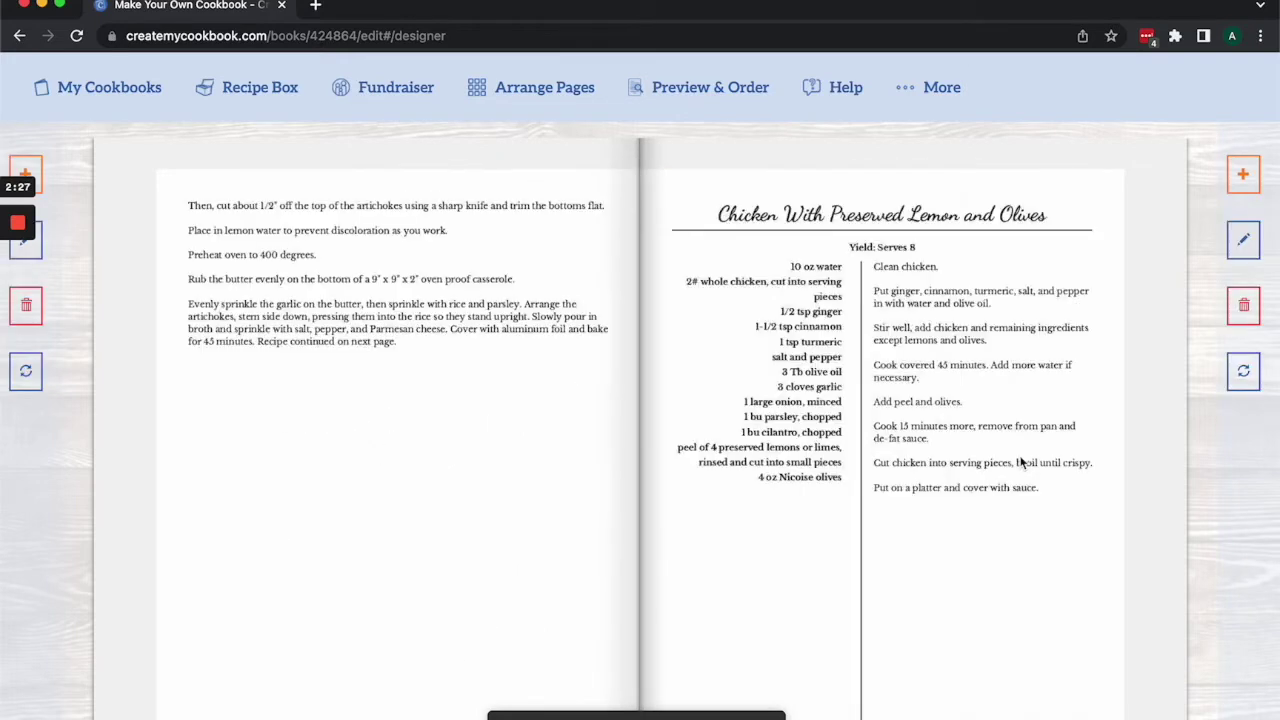
# Delete the Story page so the artichoke continuation moves to page 12, then reopen the recipe page settings.
pyautogui.click(334, 341)
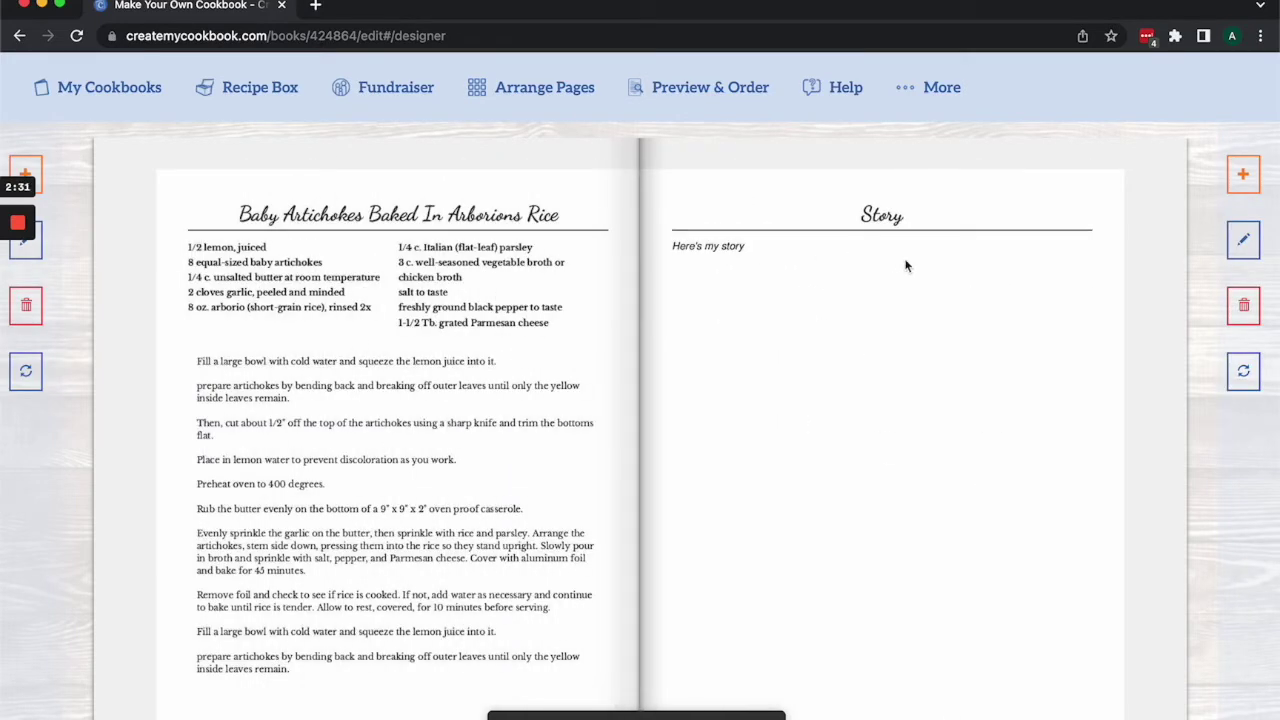
pyautogui.click(1244, 305)
pyautogui.click(956, 206)
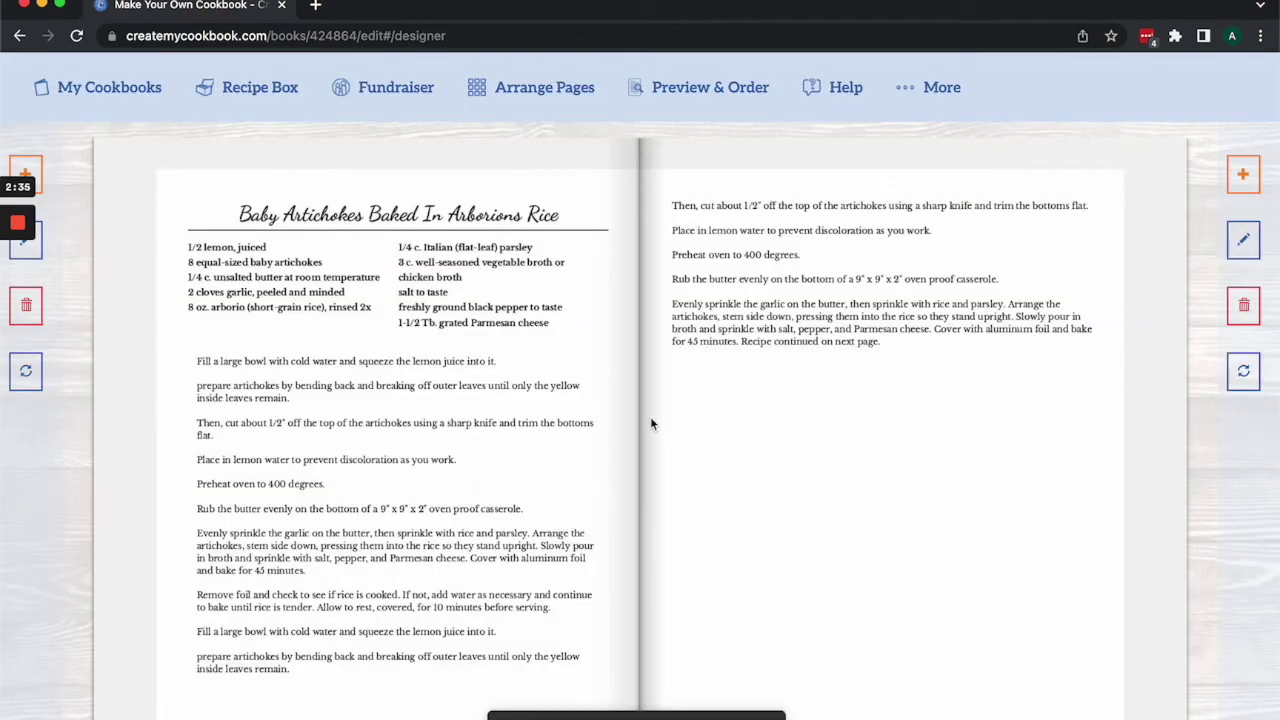
pyautogui.scroll(-1, 650, 416)
pyautogui.scroll(1, 704, 392)
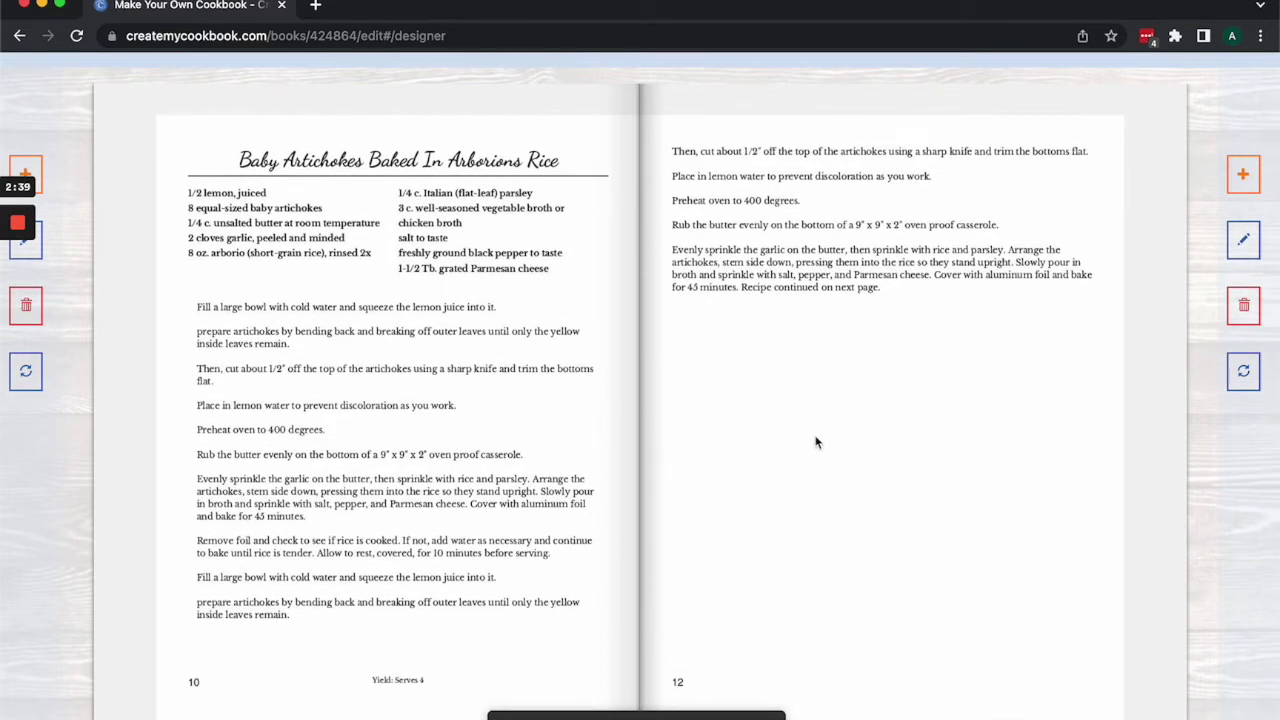
pyautogui.scroll(2, 556, 403)
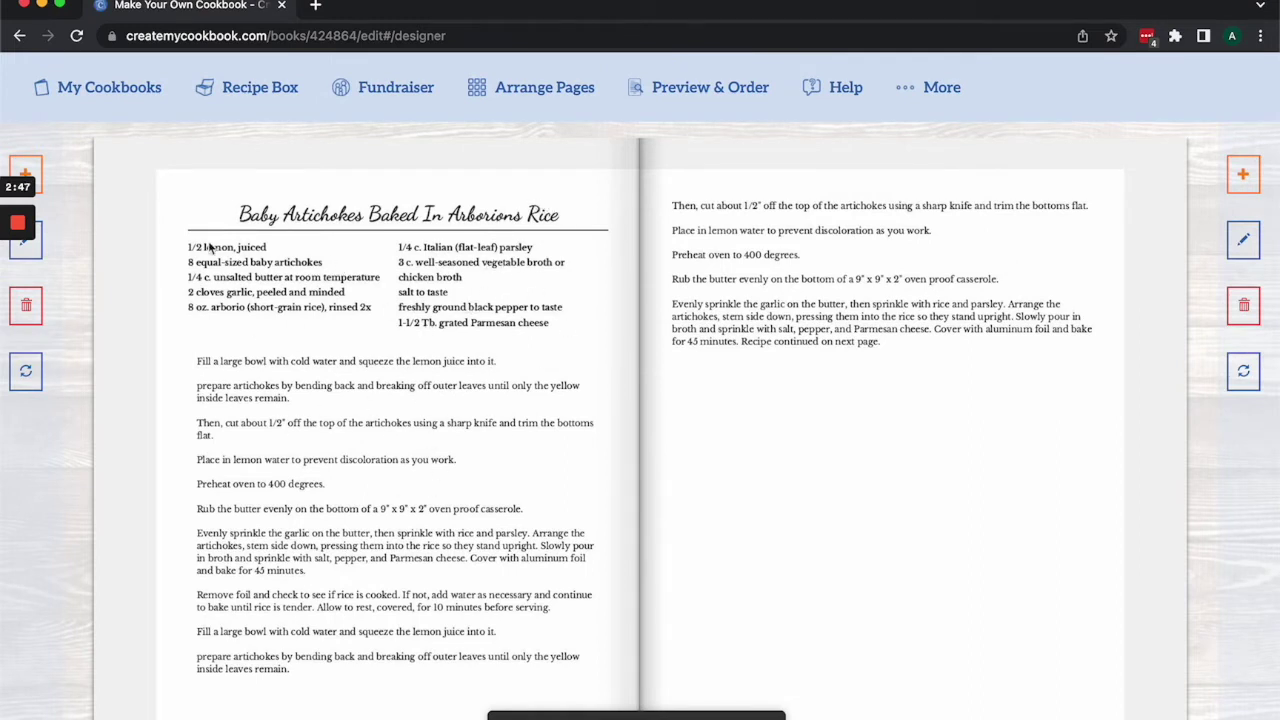
pyautogui.click(38, 243)
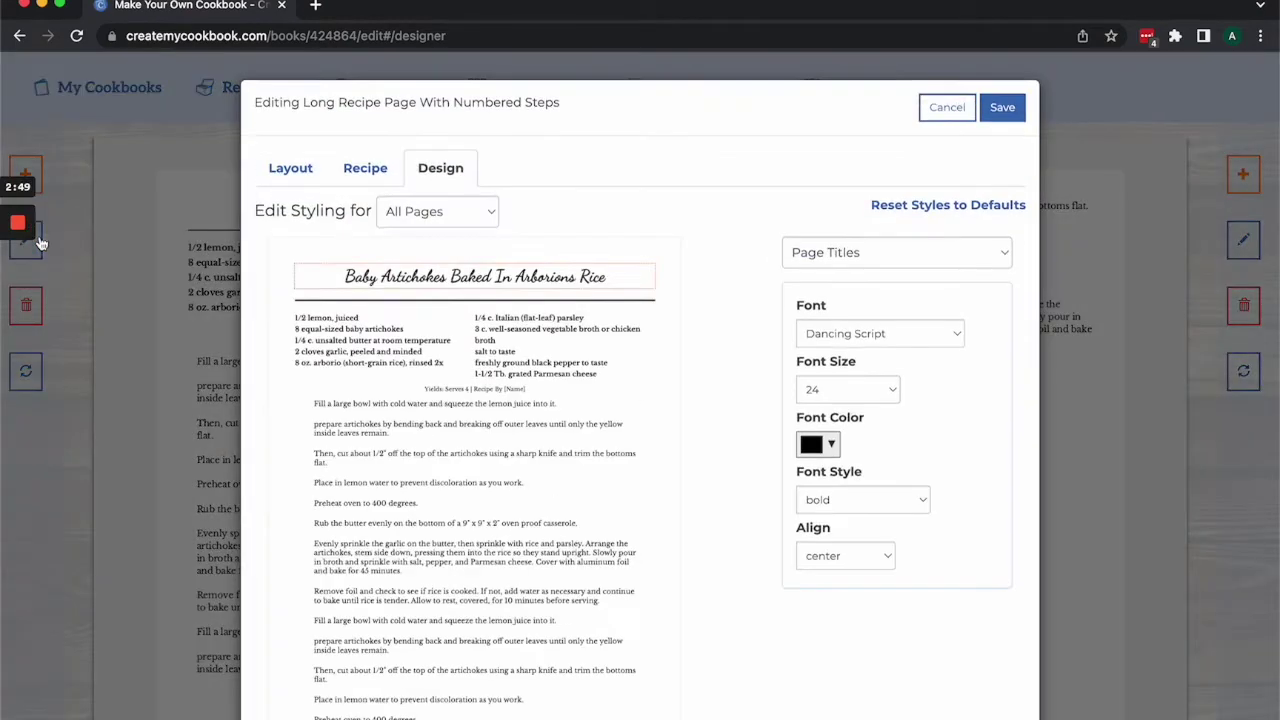
# Apply the Full Page Recipe/Small Picture layout to the artichoke page, preview it, and save.
pyautogui.click(272, 165)
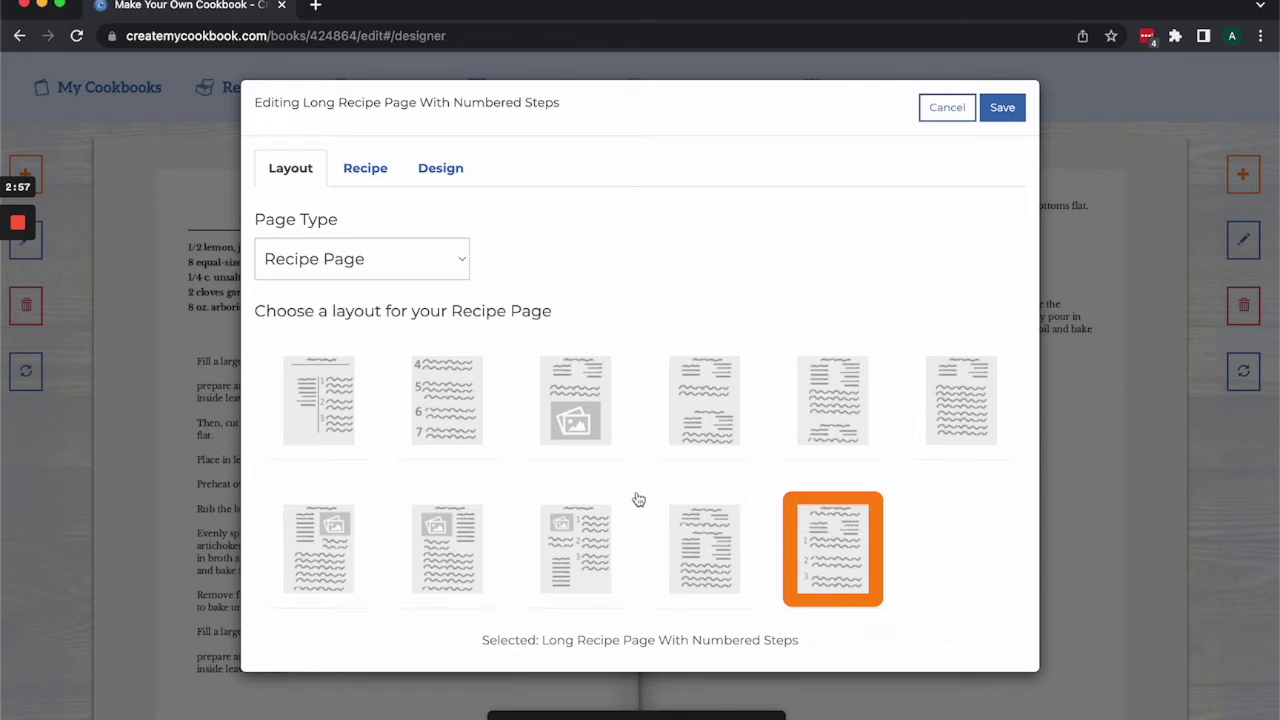
pyautogui.click(594, 555)
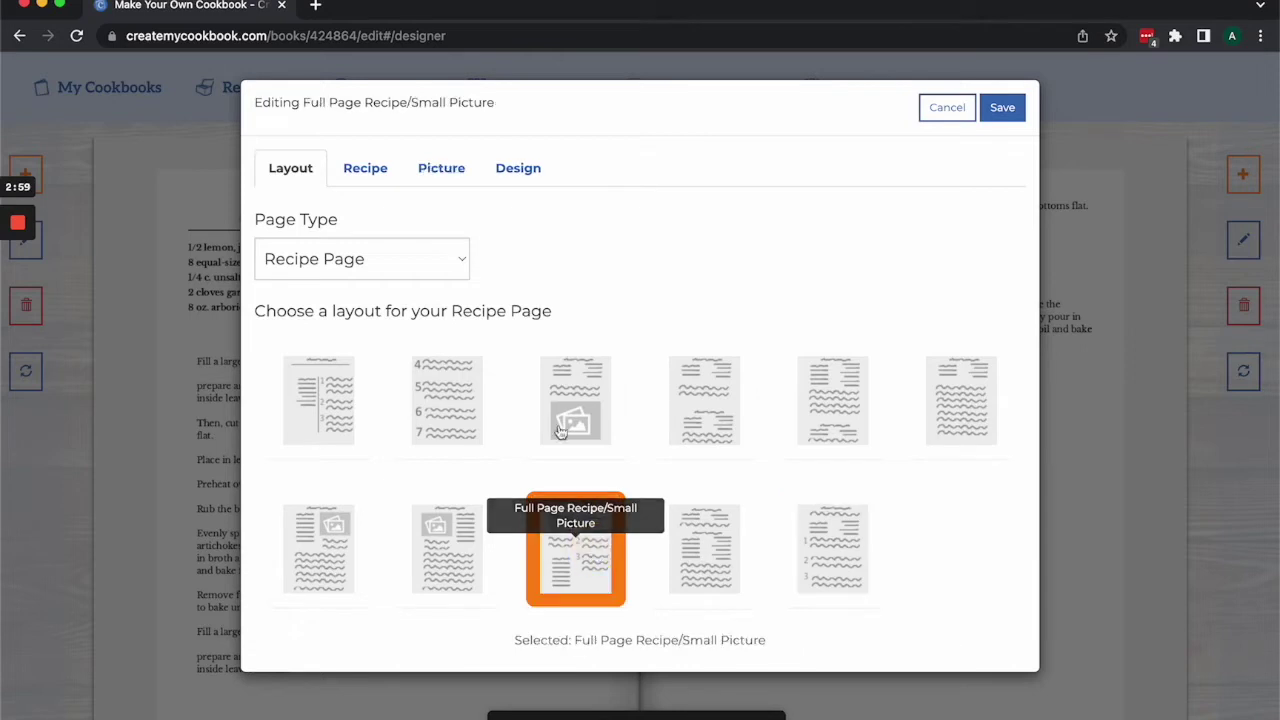
pyautogui.click(459, 176)
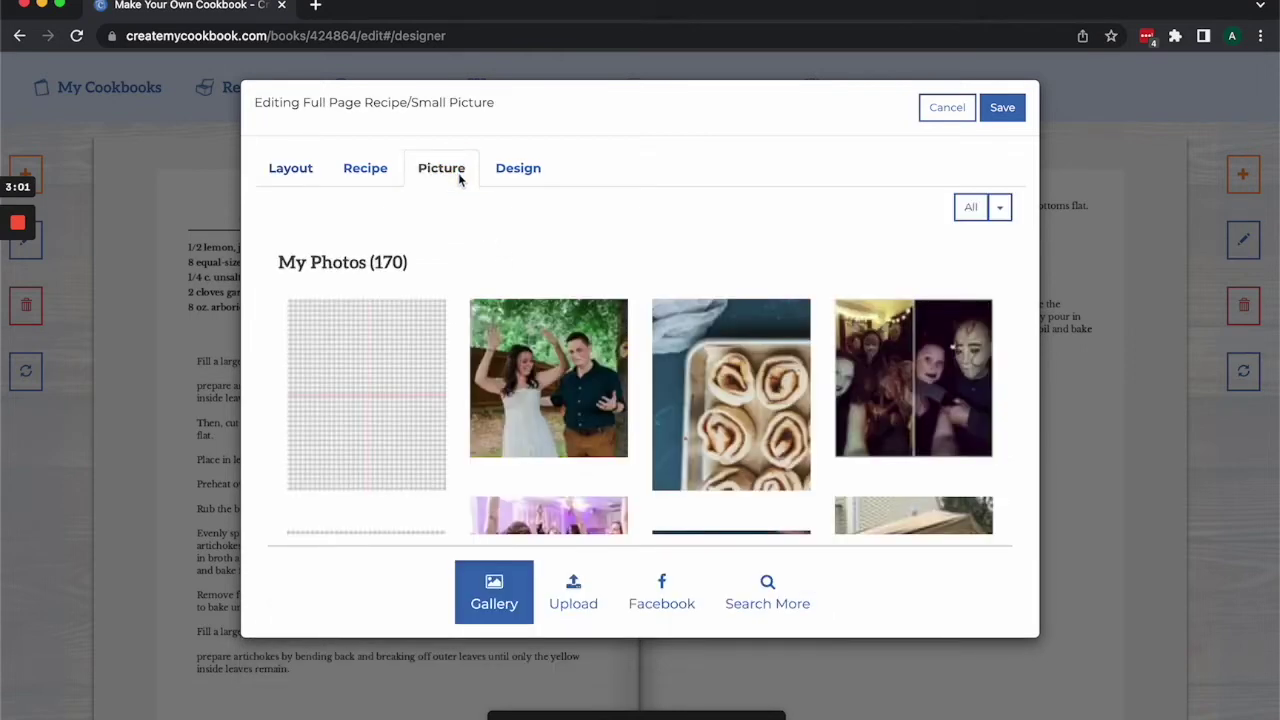
pyautogui.click(519, 170)
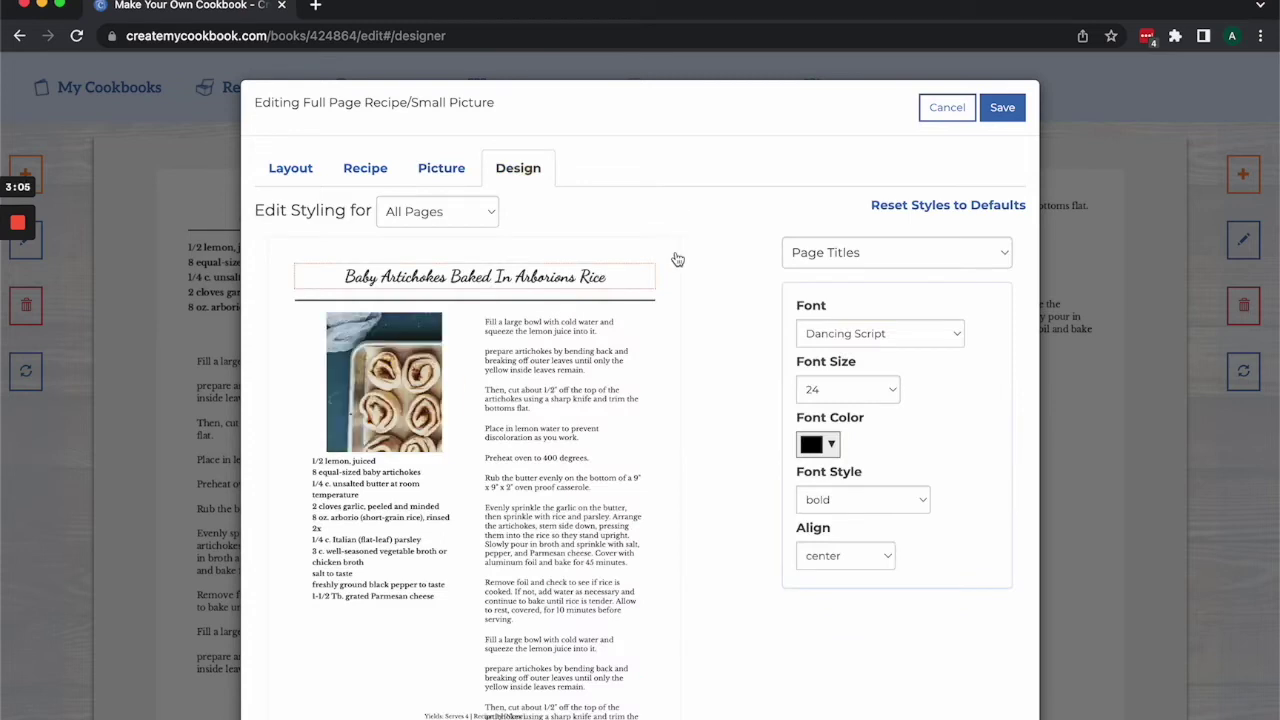
pyautogui.scroll(-1, 615, 510)
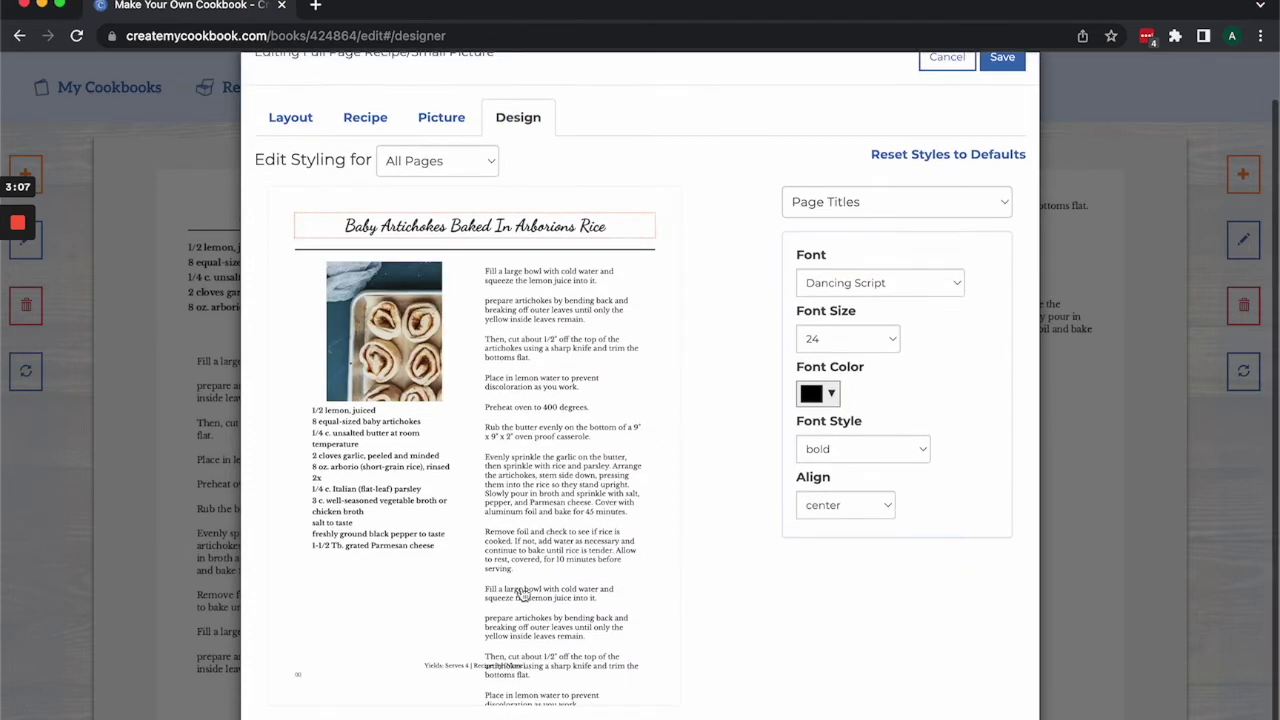
pyautogui.scroll(1, 536, 389)
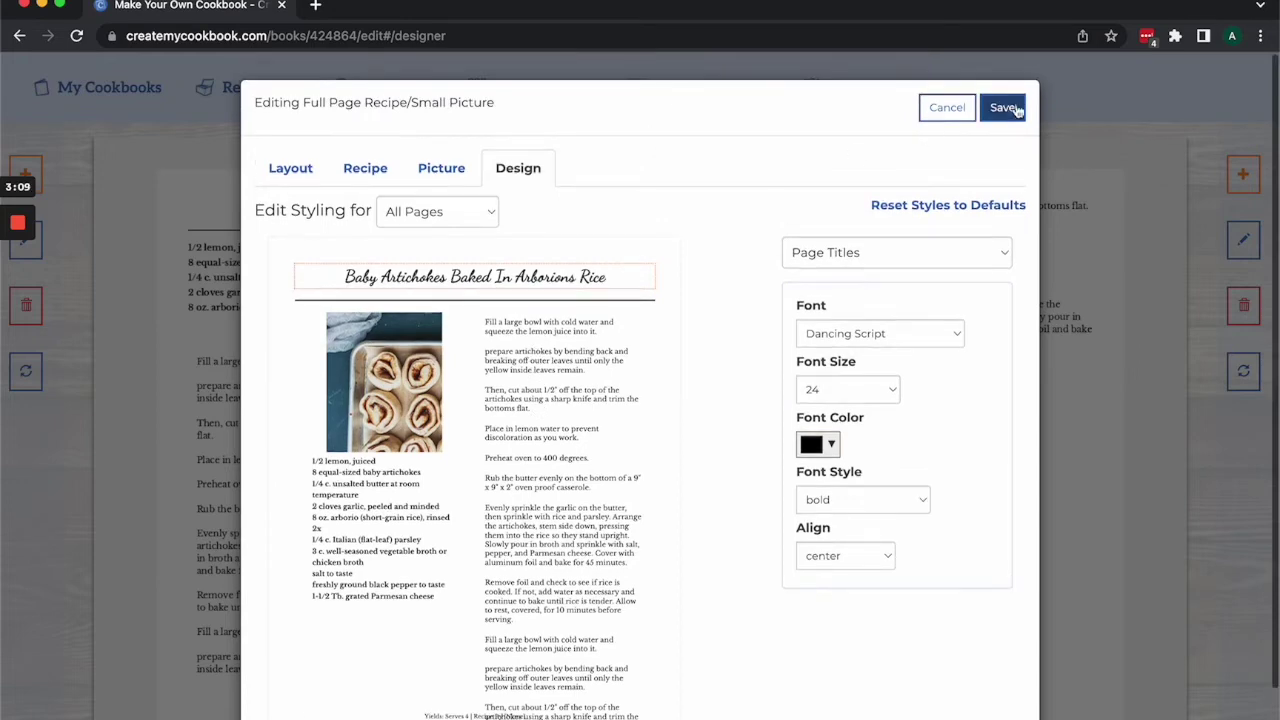
pyautogui.click(1000, 107)
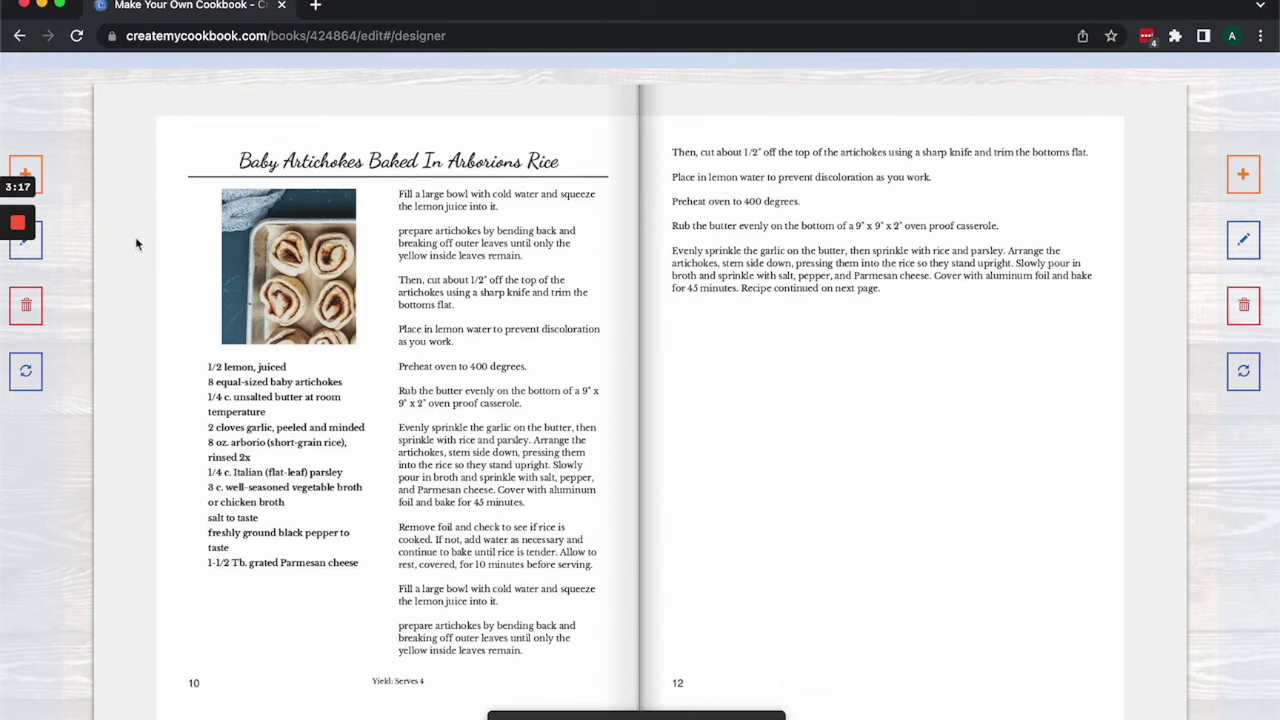
# Reopen the artichoke recipe page's editing settings.
pyautogui.click(38, 240)
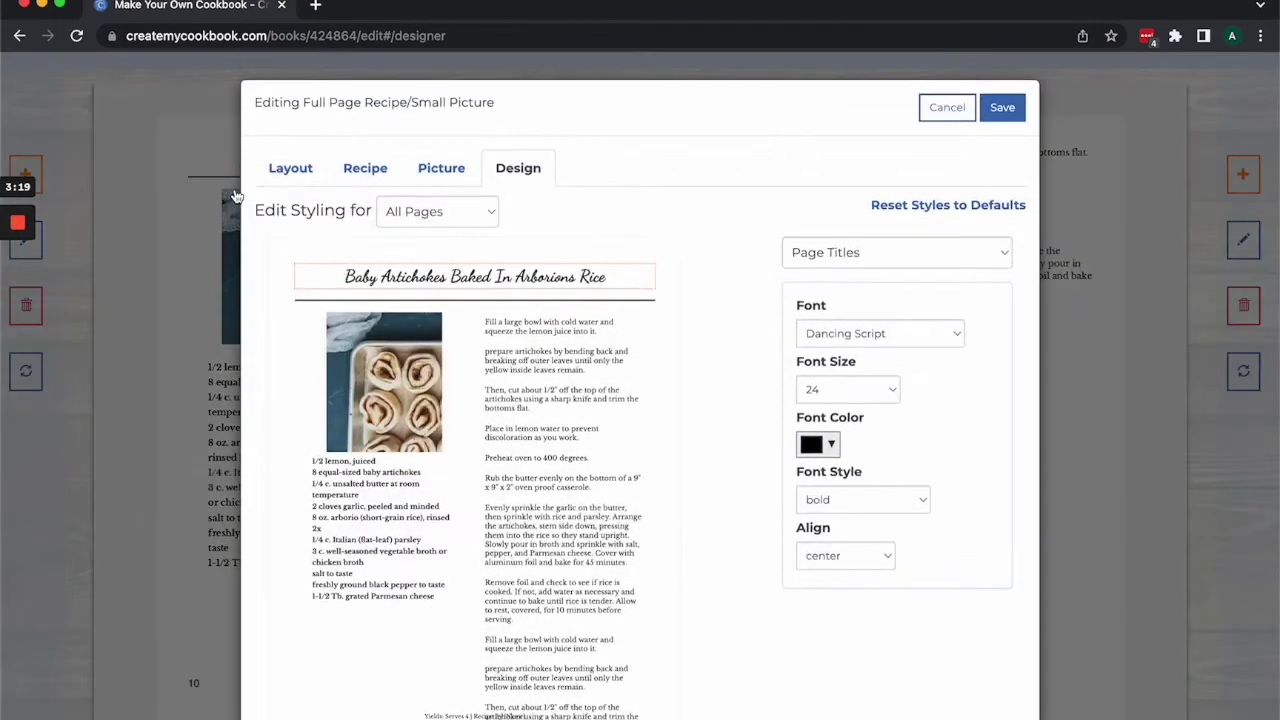
# Switch the artichoke page to the Full Page Recipe layout and save it.
pyautogui.click(290, 167)
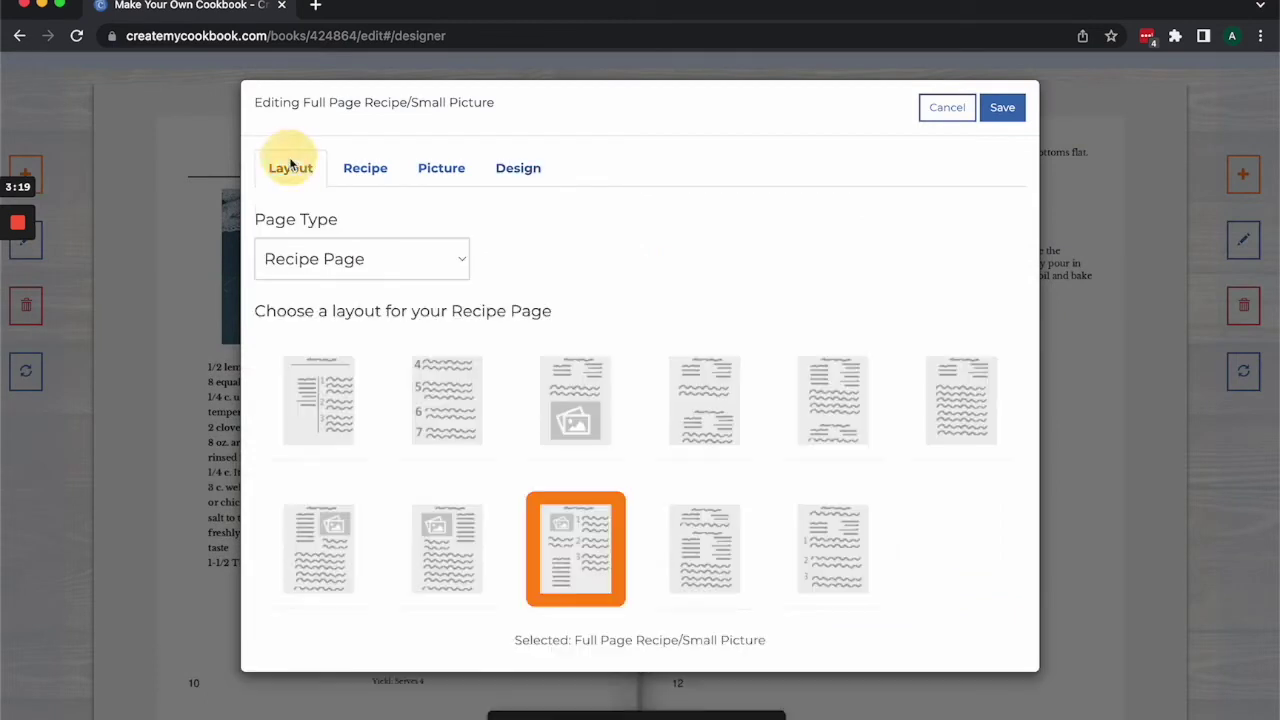
pyautogui.click(336, 428)
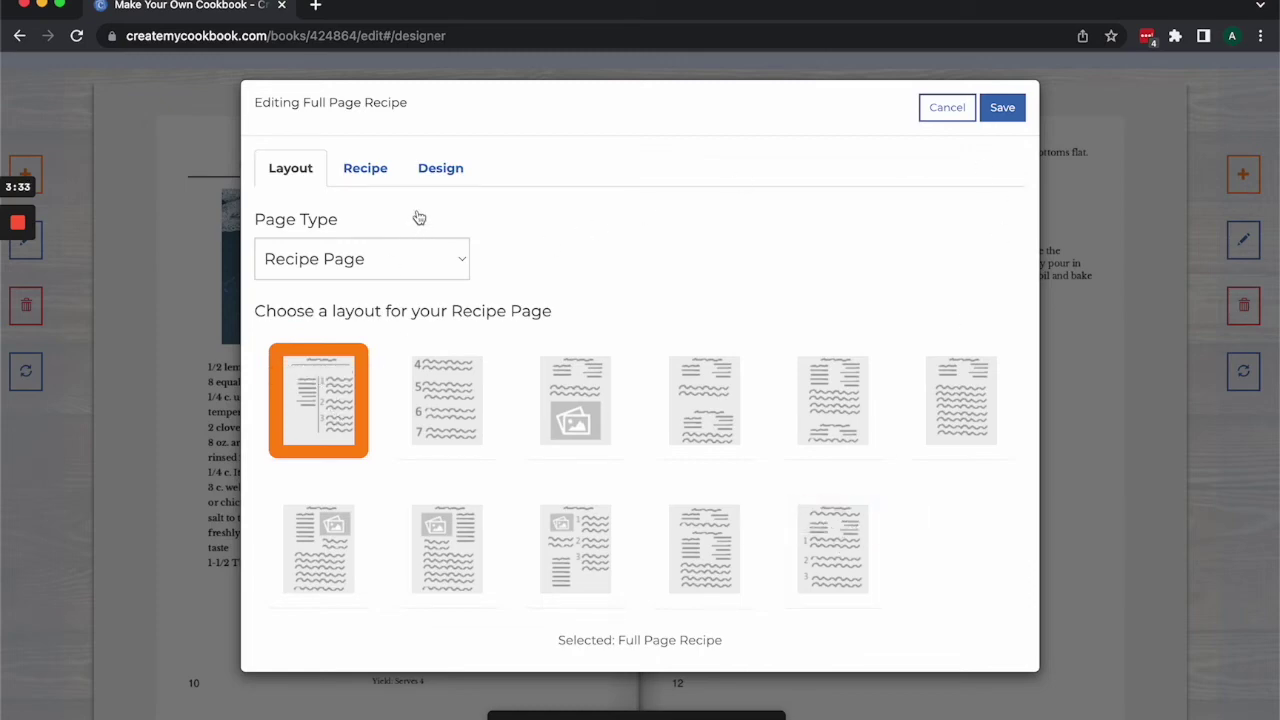
pyautogui.click(1012, 108)
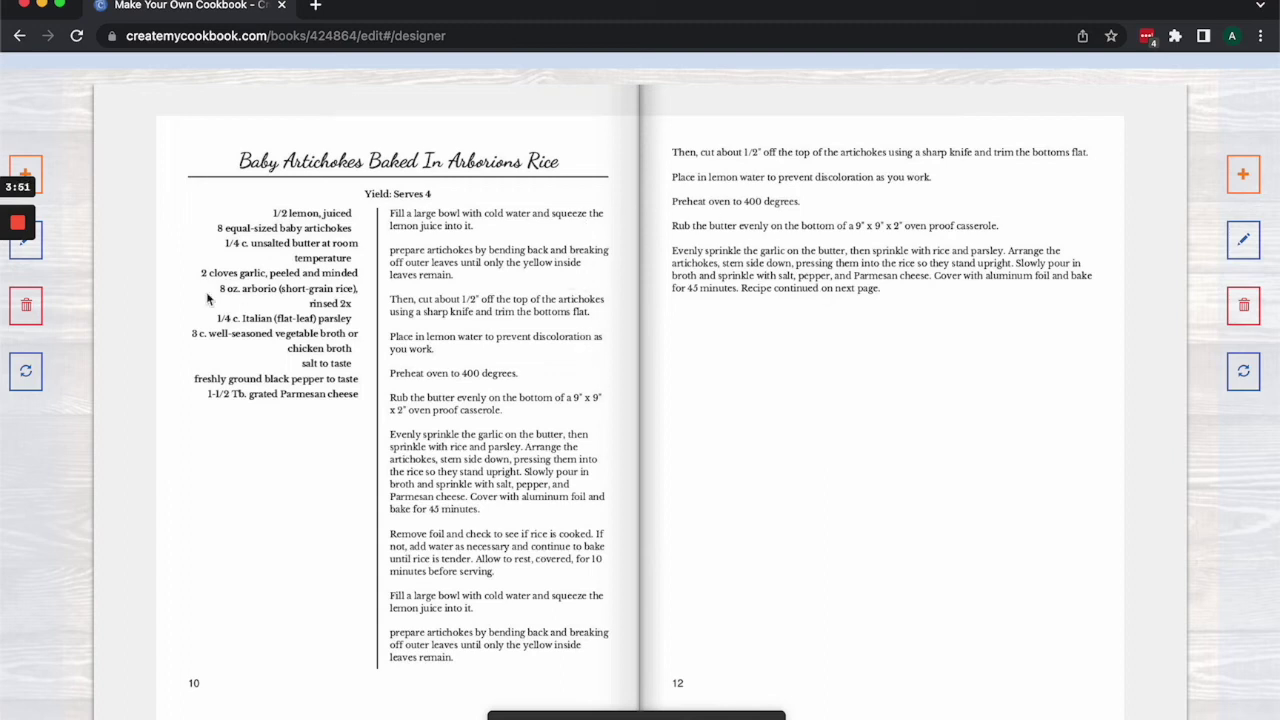
# Reopen the artichoke recipe page's editing settings from the left pencil button.
pyautogui.click(26, 240)
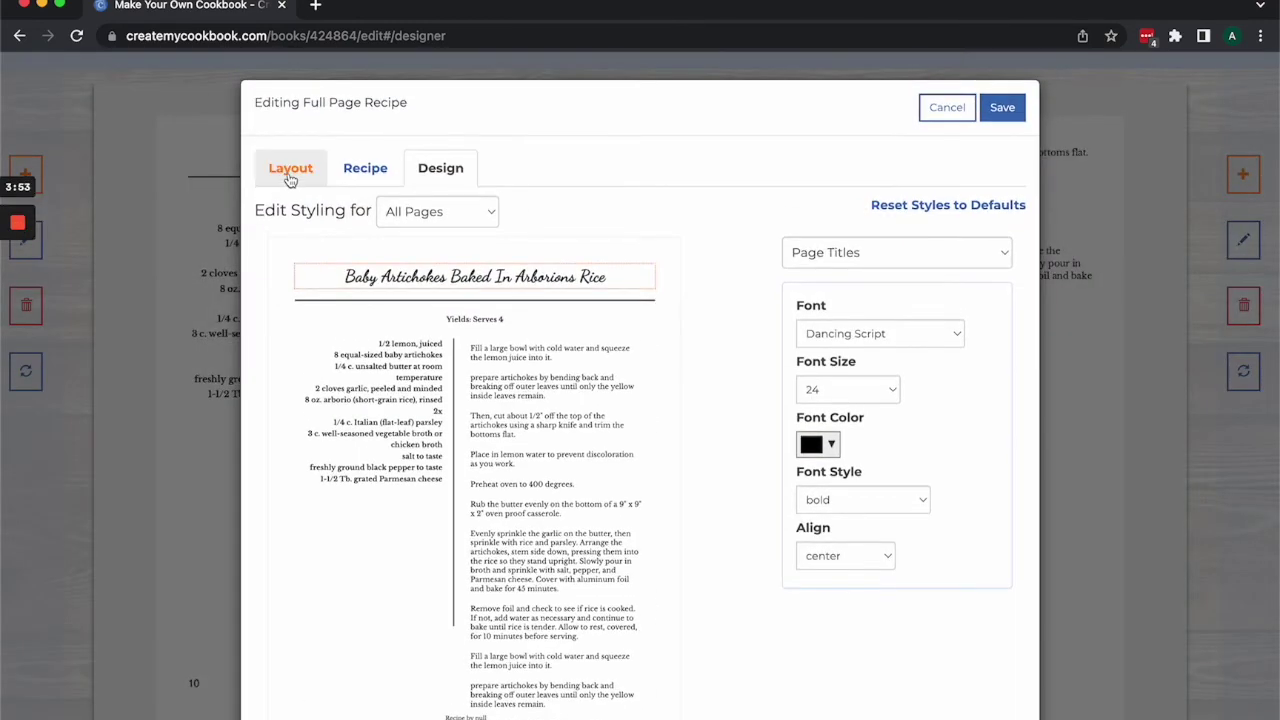
# Switch the artichoke recipe on page 10 to the Long Recipe Page layout and save it.
pyautogui.click(289, 170)
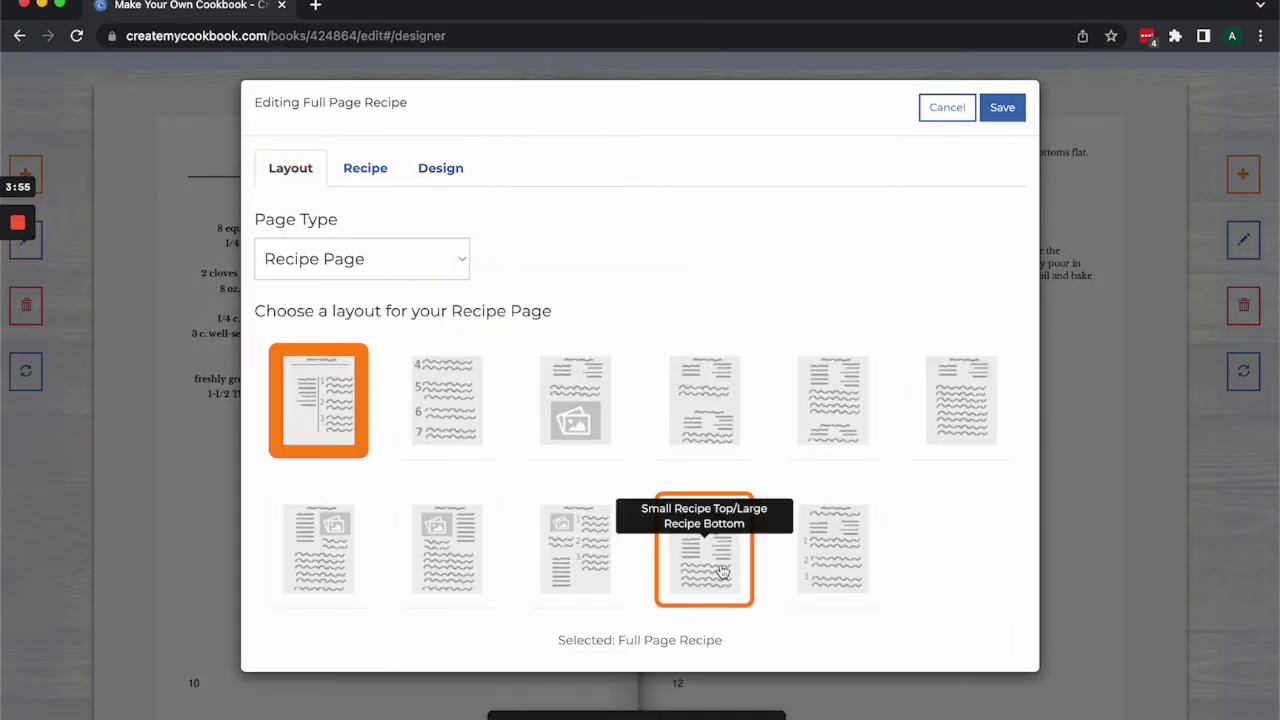
pyautogui.click(955, 412)
pyautogui.click(993, 114)
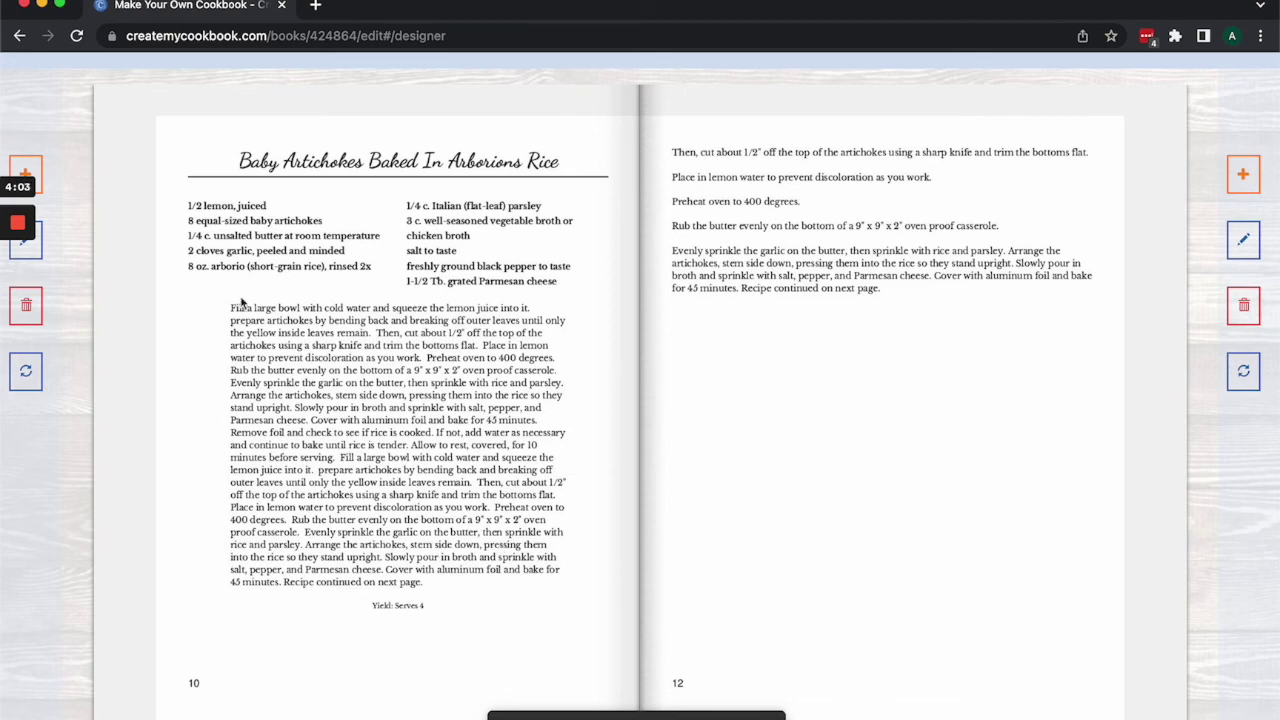
pyautogui.click(26, 240)
# Put page 10 back in the two-column Full Page Recipe layout and save.
pyautogui.click(270, 172)
pyautogui.click(338, 400)
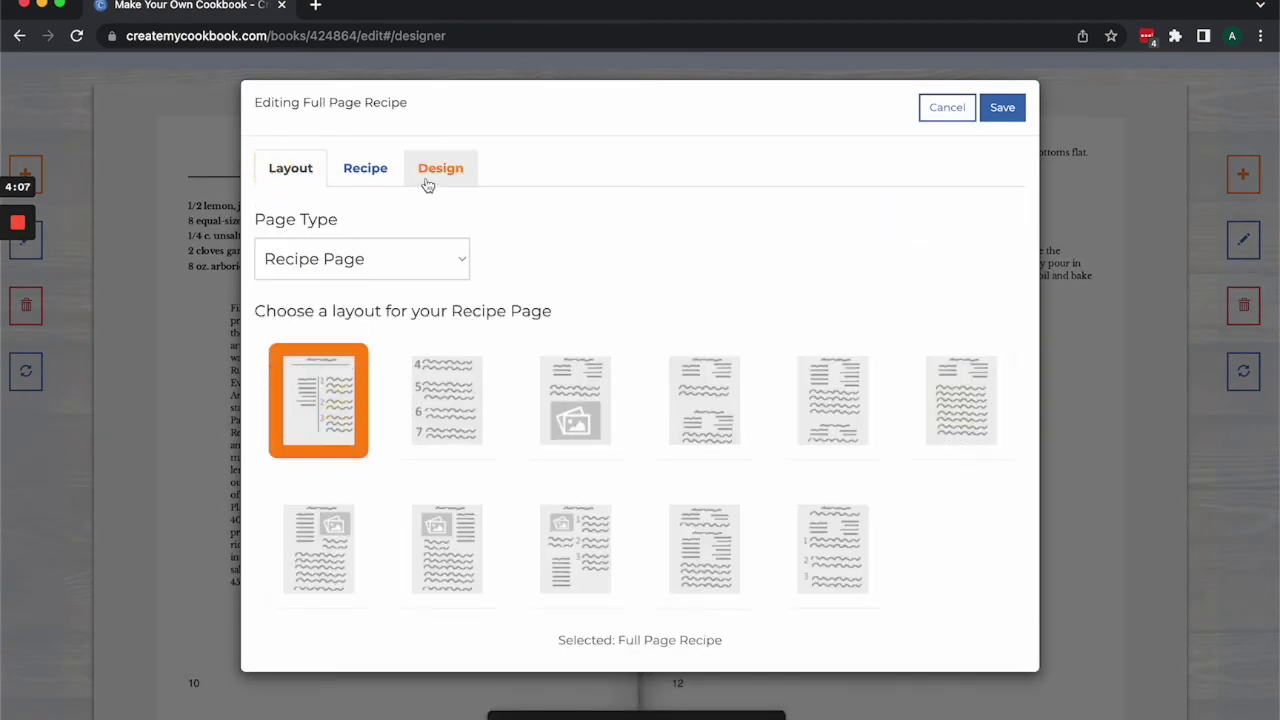
pyautogui.click(1002, 108)
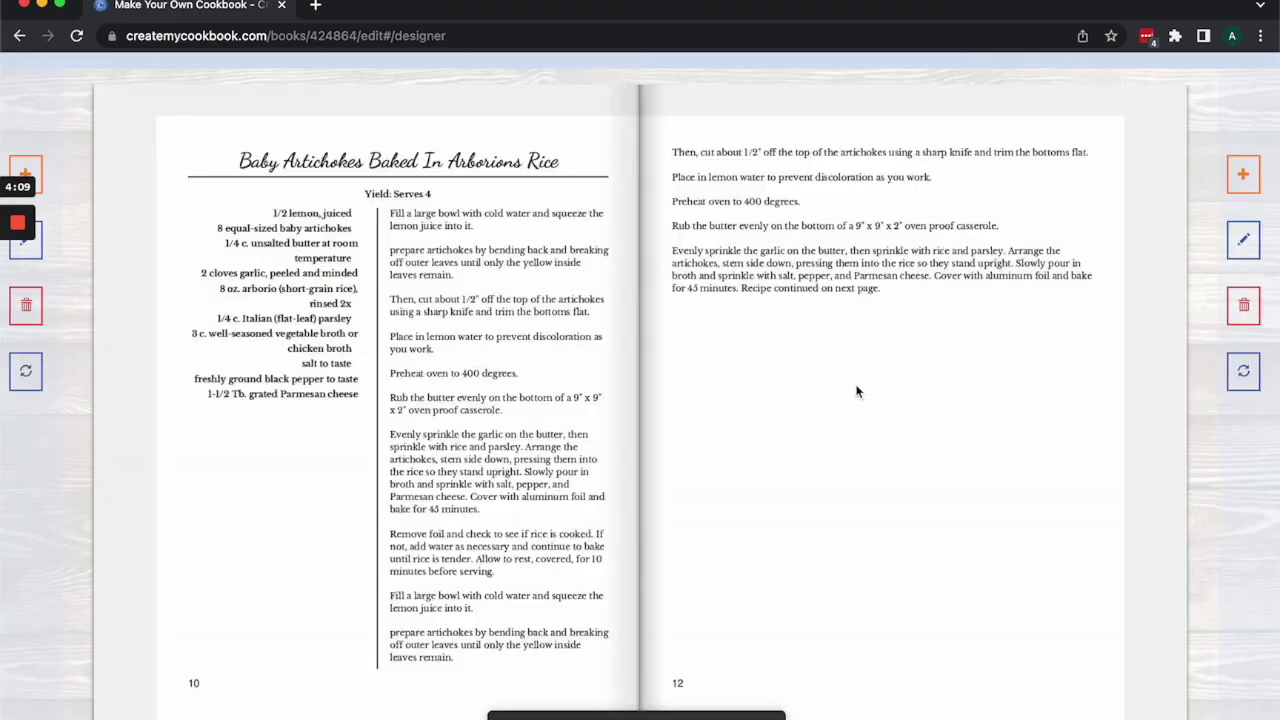